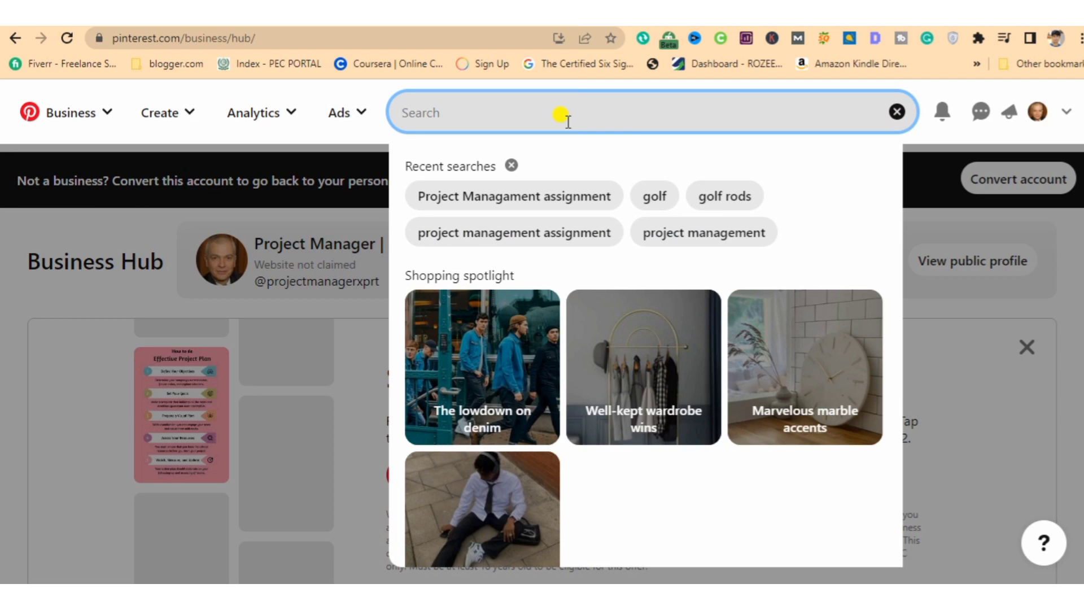
- Search Pinterest for the suggested term "cooking recipes" and browse the resulting pins
type("c")
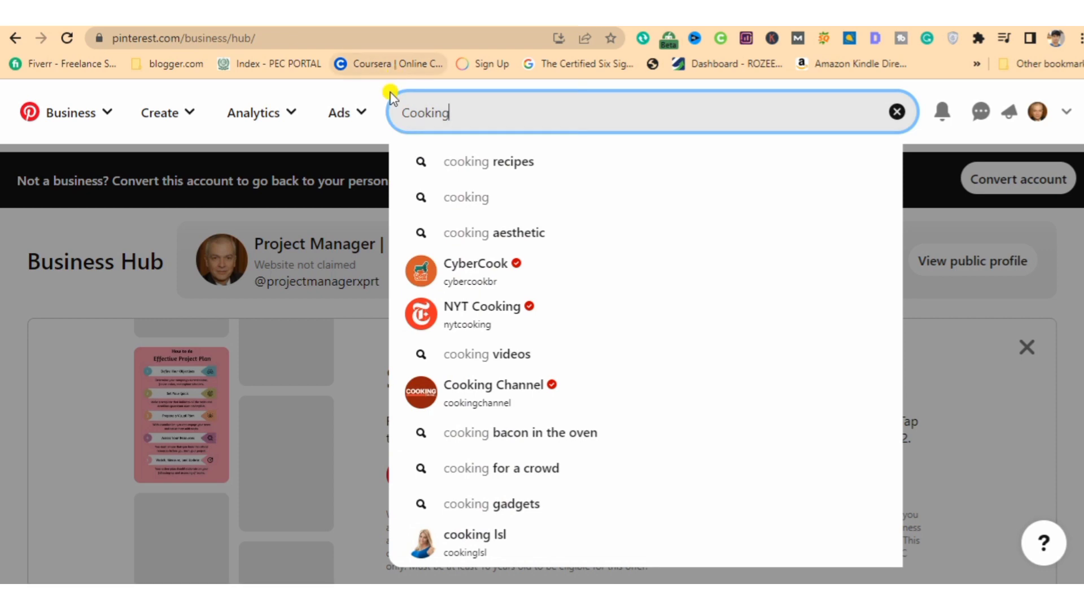
left_click(462, 165)
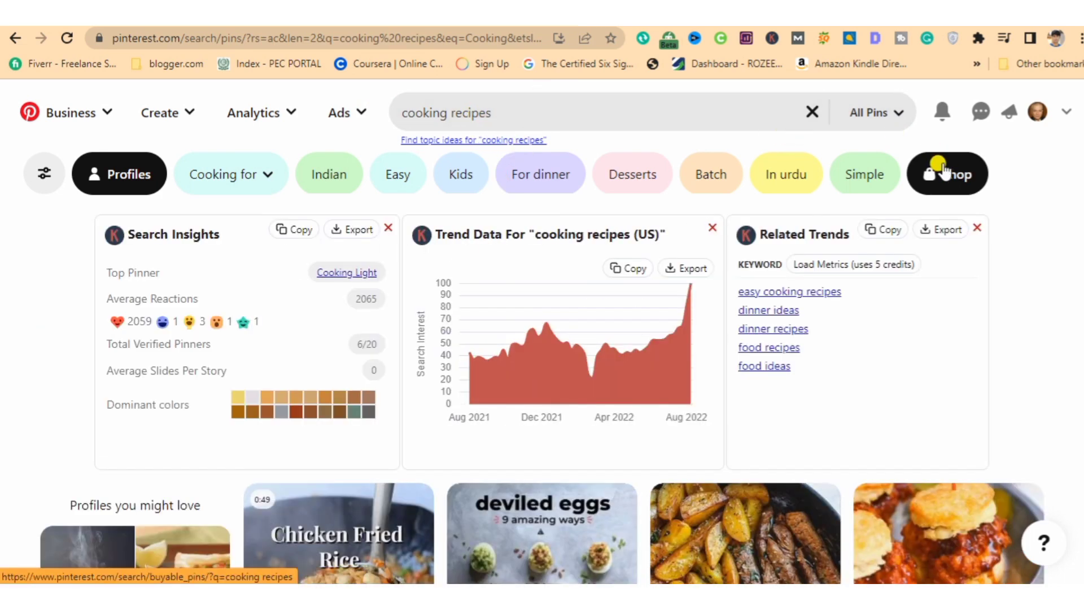
scroll(944, 169, "down", 5)
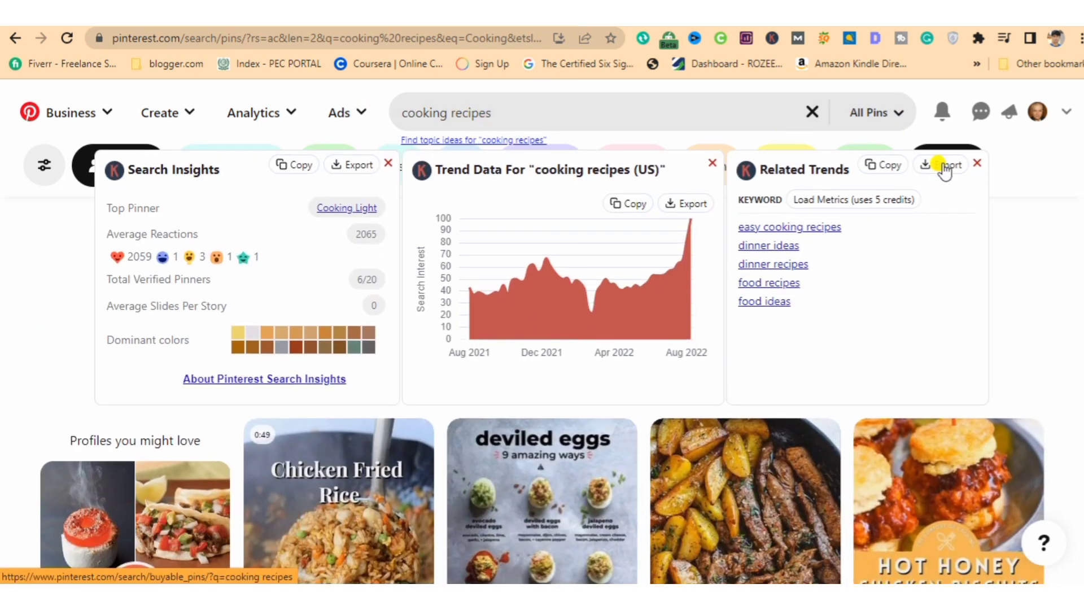
scroll(944, 170, "down", 6)
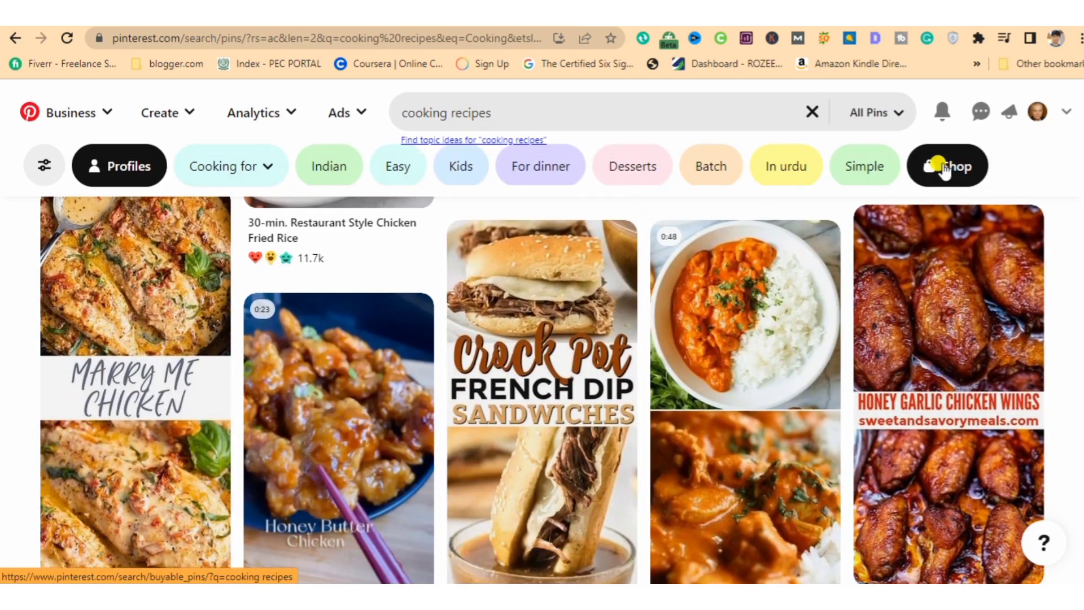
scroll(944, 169, "down", 4)
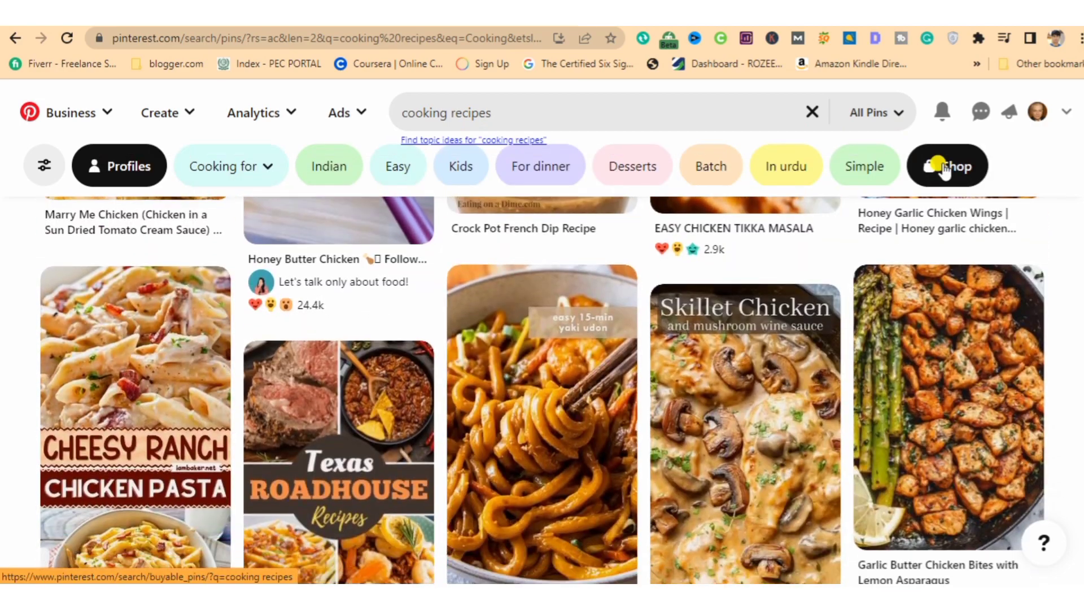
scroll(944, 169, "down", 3)
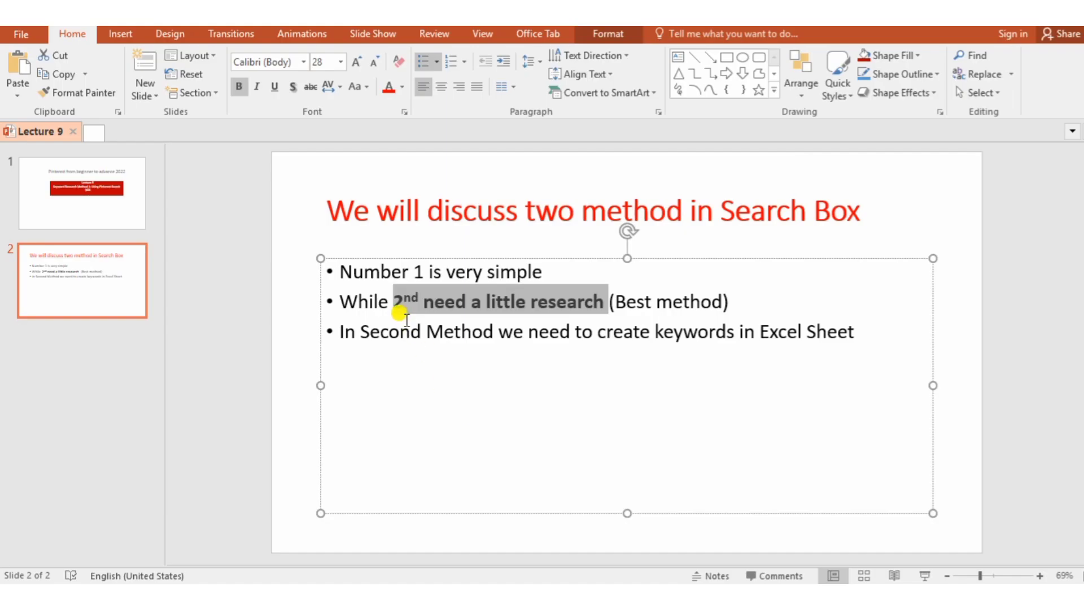
- In the PowerPoint slide, color the text "While 2nd need a little research" red
left_click(389, 302)
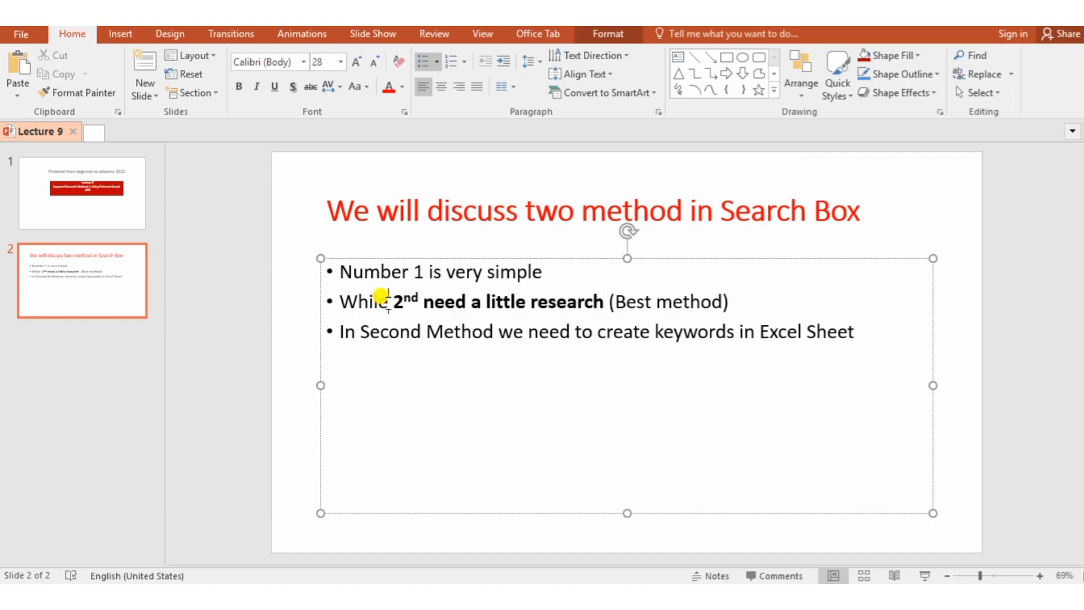
left_click_drag(343, 300, 535, 281)
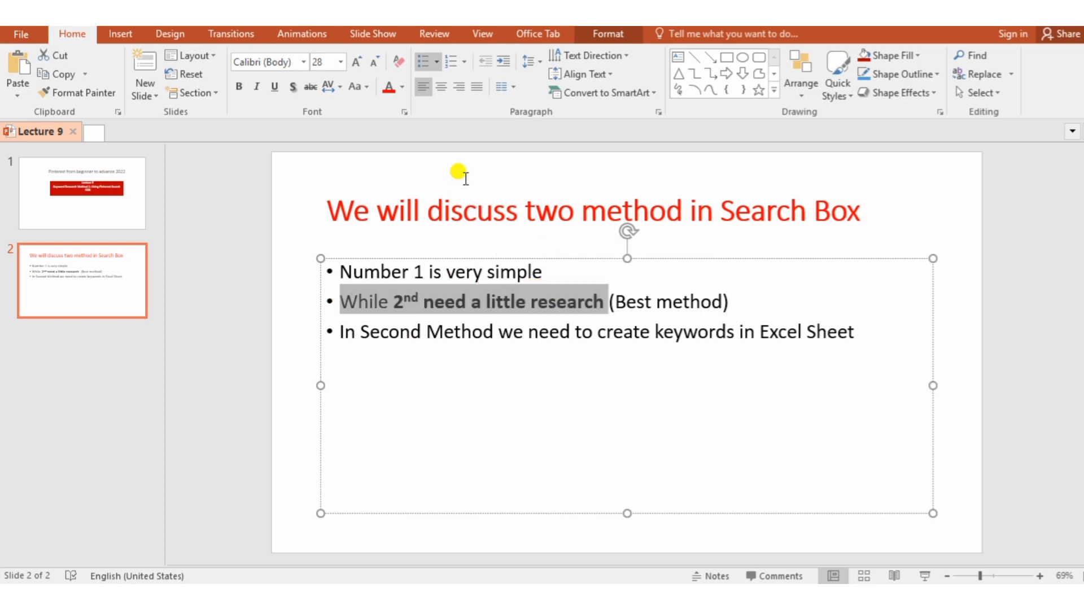
left_click(389, 87)
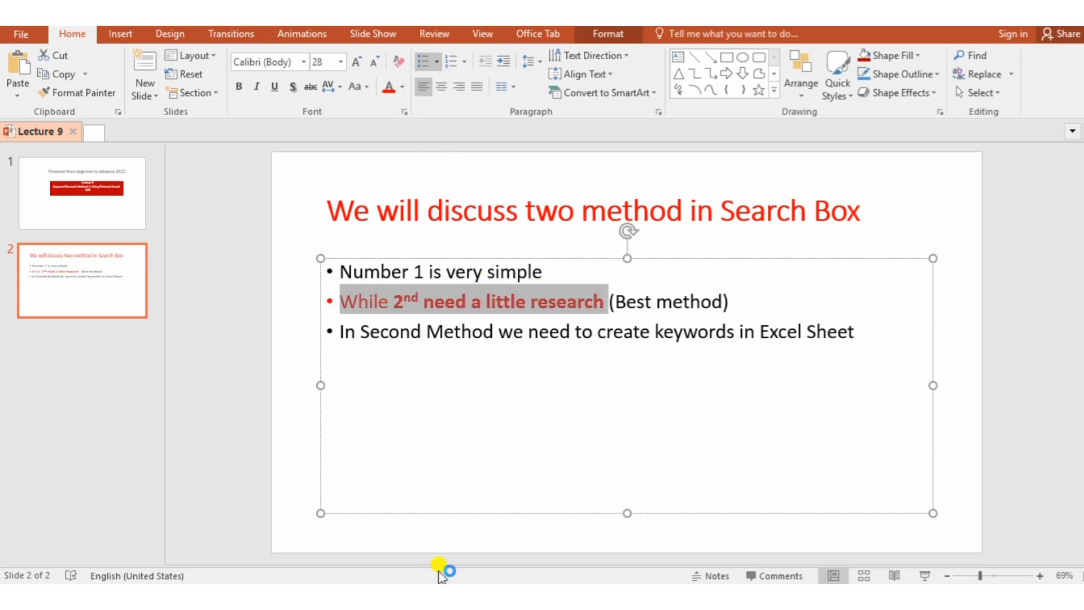
- Open Excel and create a blank workbook
left_click(478, 560)
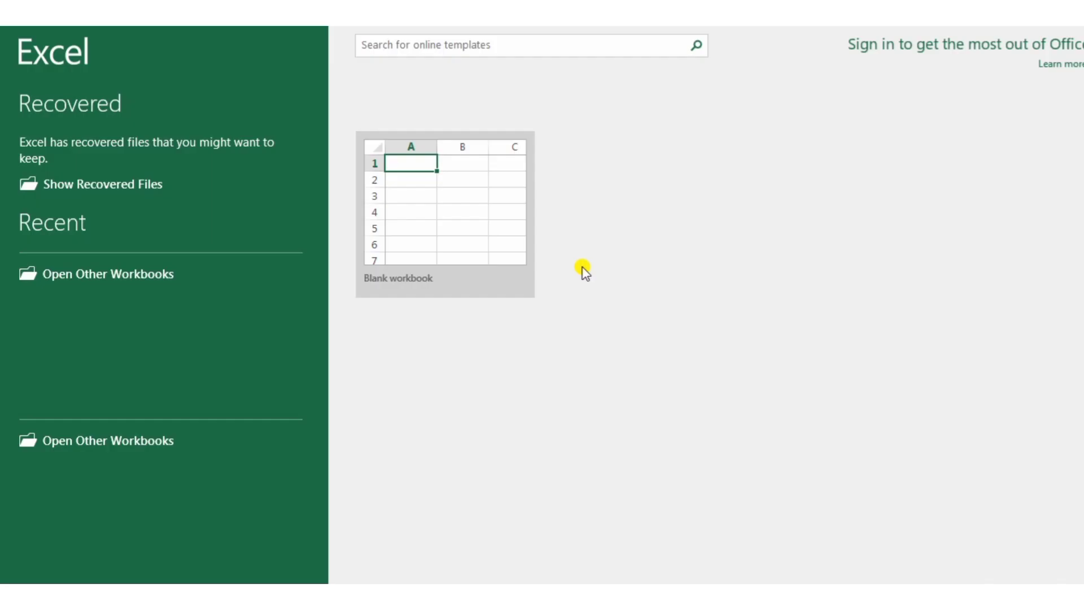
left_click(511, 206)
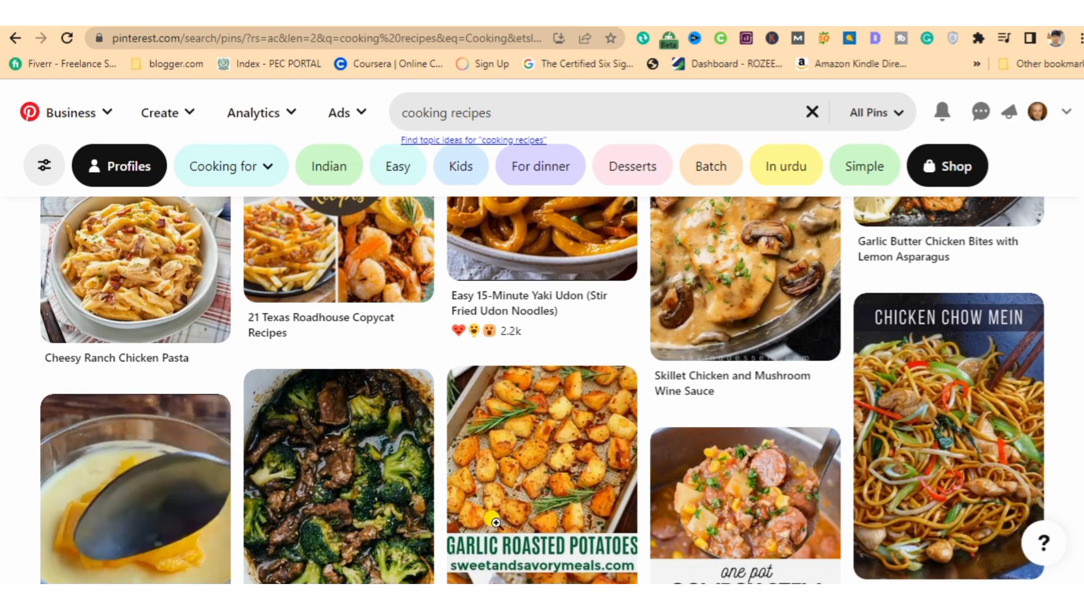
- Return to Pinterest and replace the search term with "Cooking", running the search for it
left_click(569, 116)
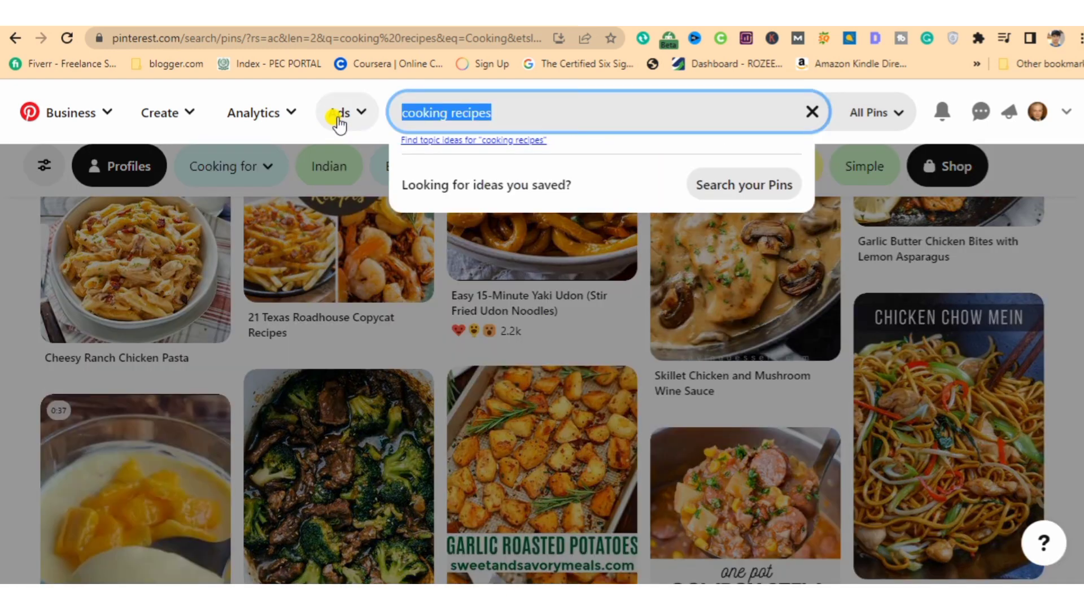
key("BackSpace")
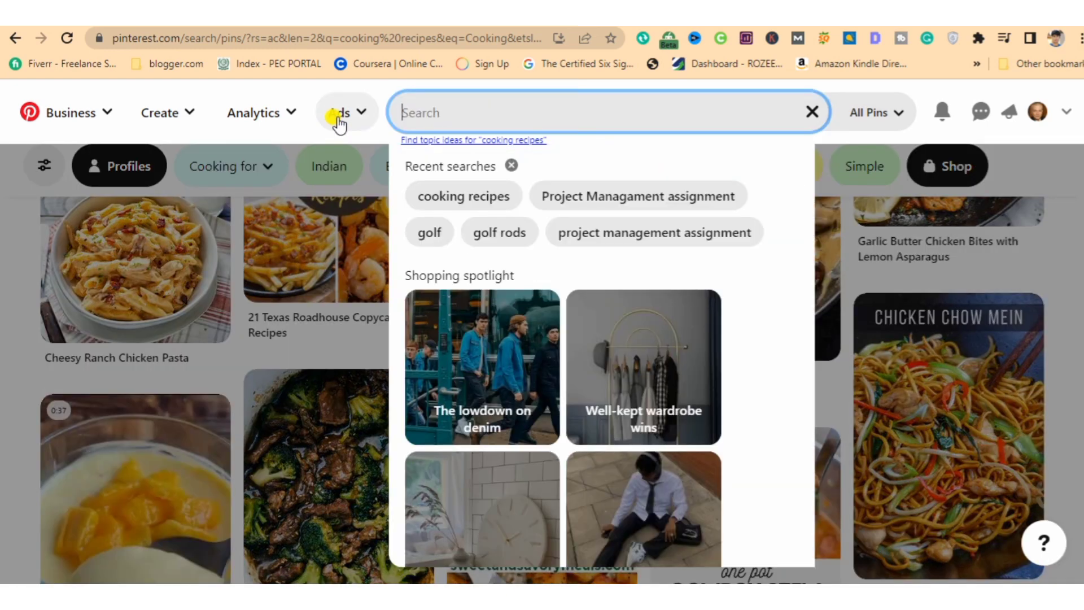
type("Cooking")
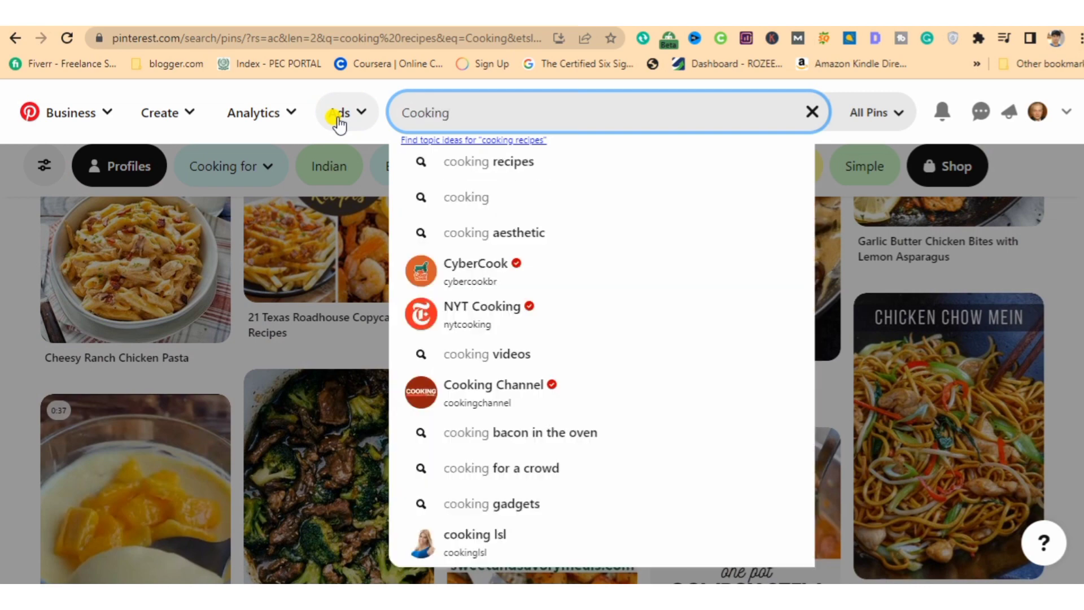
key("Return")
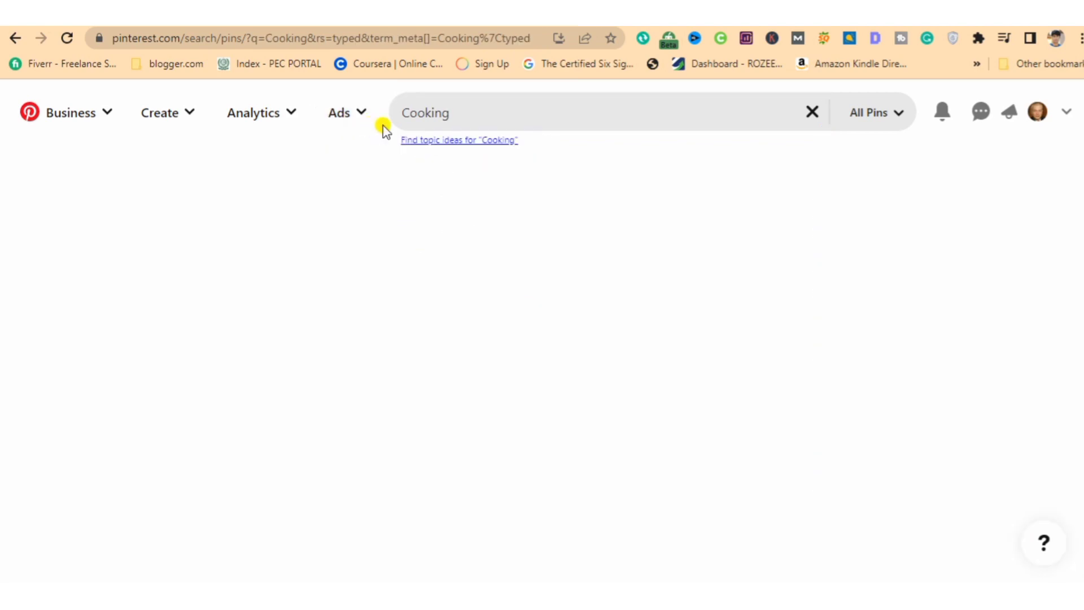
left_click_drag(456, 115, 437, 116)
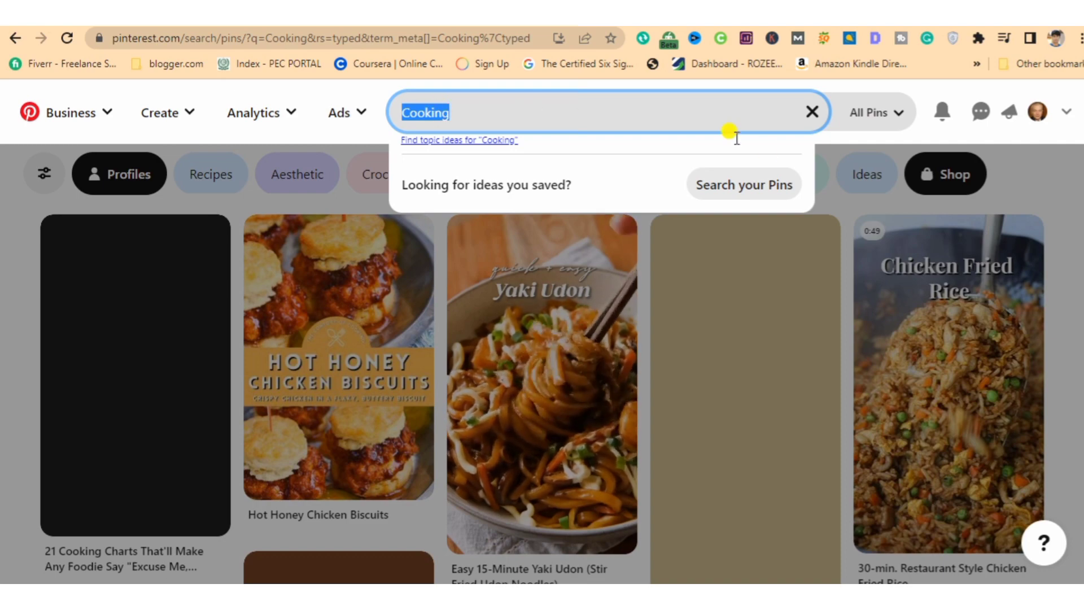
left_click(906, 141)
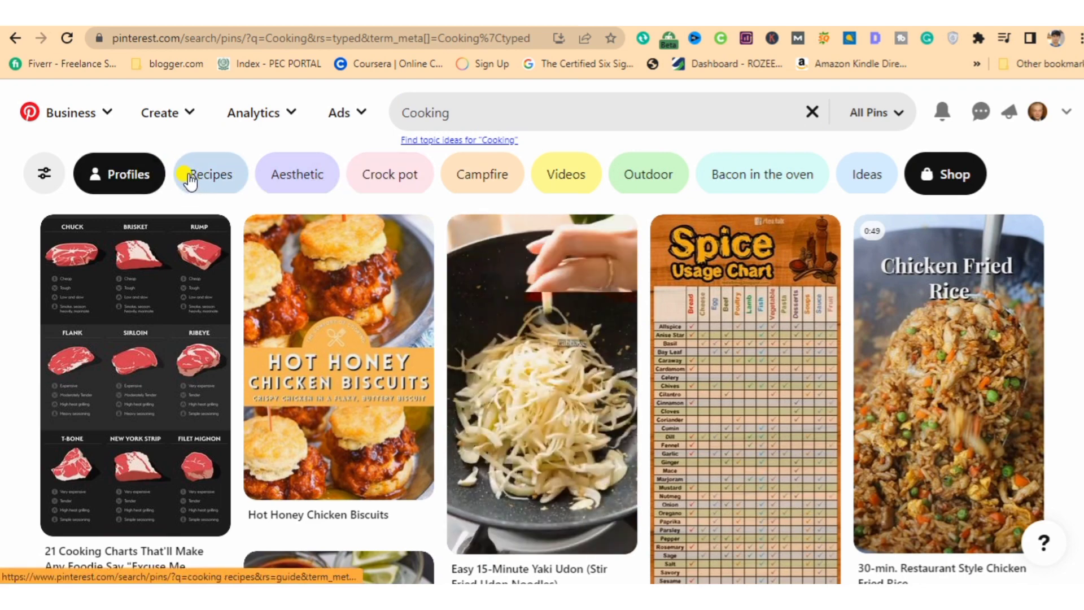
- Copy the suggested keywords from Recipes to Ideas under the Cooking search and paste them into the Excel sheet at A1
left_click(191, 180)
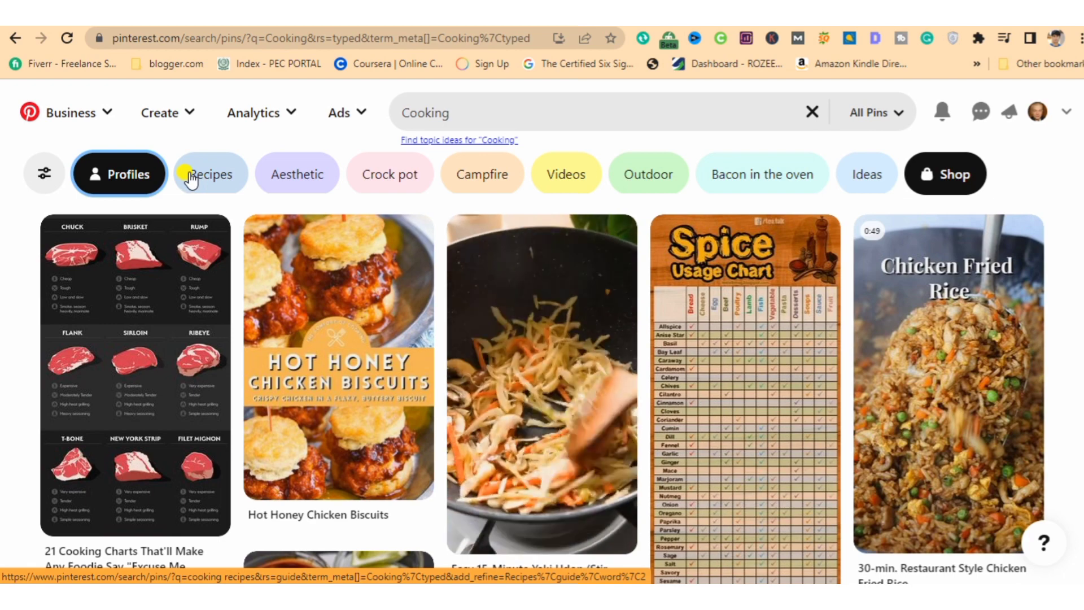
mouse_move(191, 176)
left_mouse_down()
mouse_move(262, 172)
mouse_move(211, 179)
left_mouse_up()
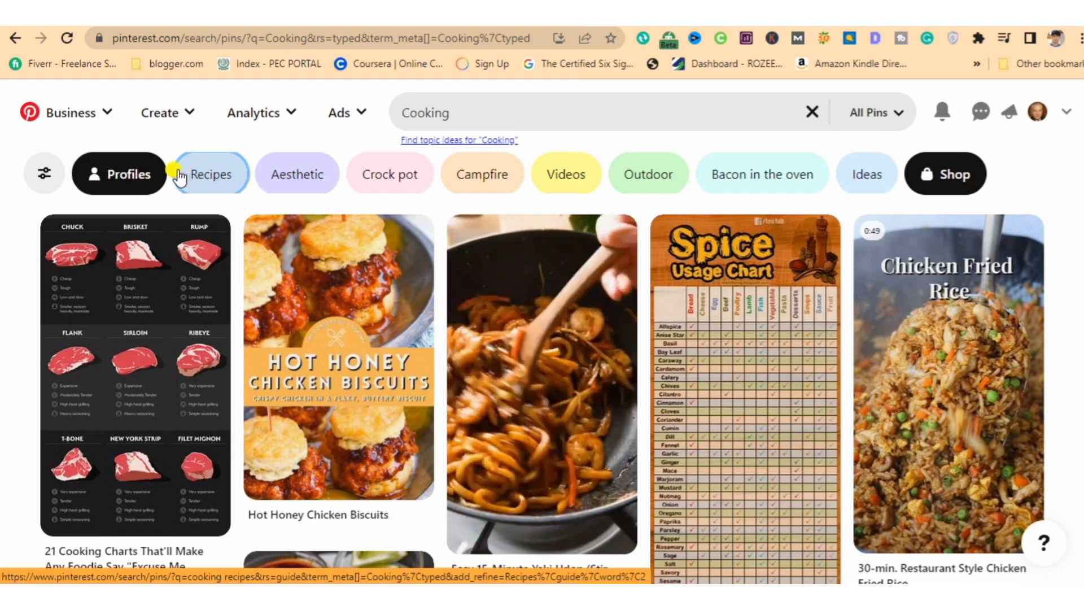
left_click_drag(168, 151, 920, 174)
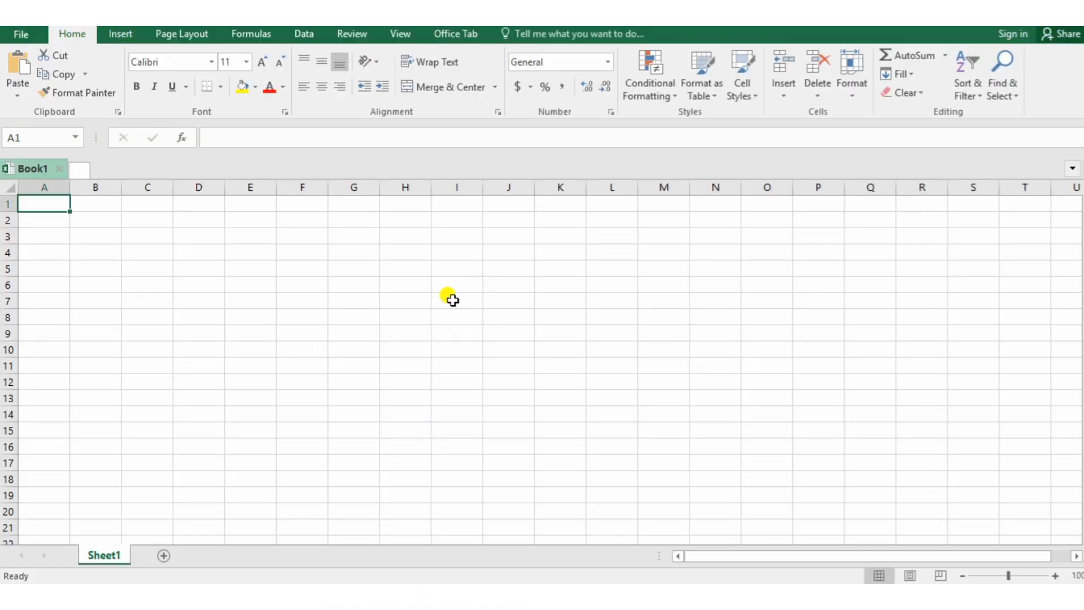
type("Recipes Aesthetic Crock pot Campfire Videos Outdoor on in the oven Ideas")
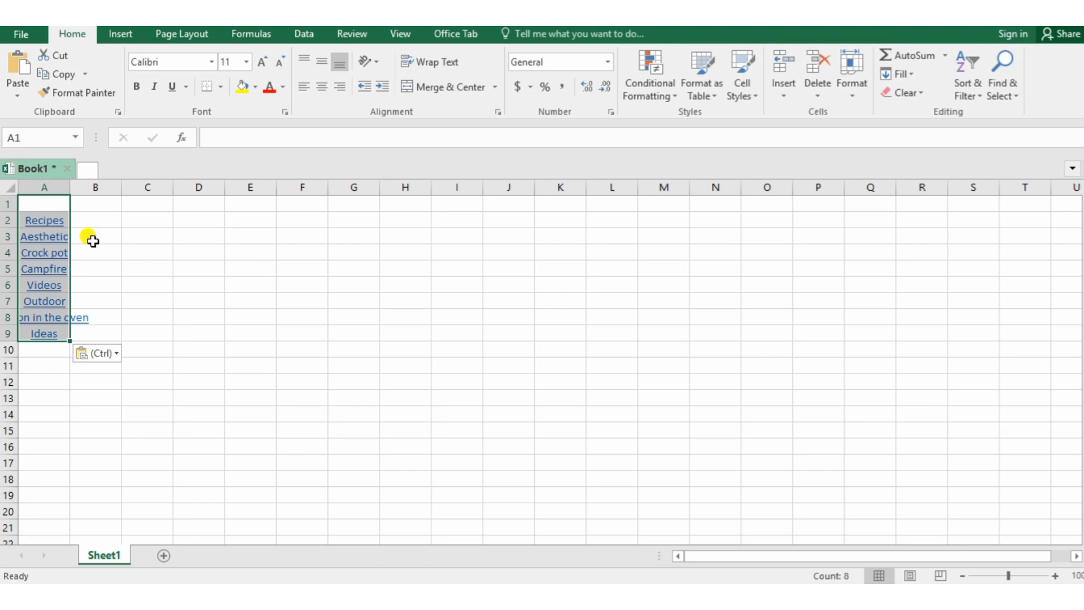
- Convert the pasted keywords to plain text without their link formatting and widen column A to fit them
left_click(101, 354)
left_click(133, 400)
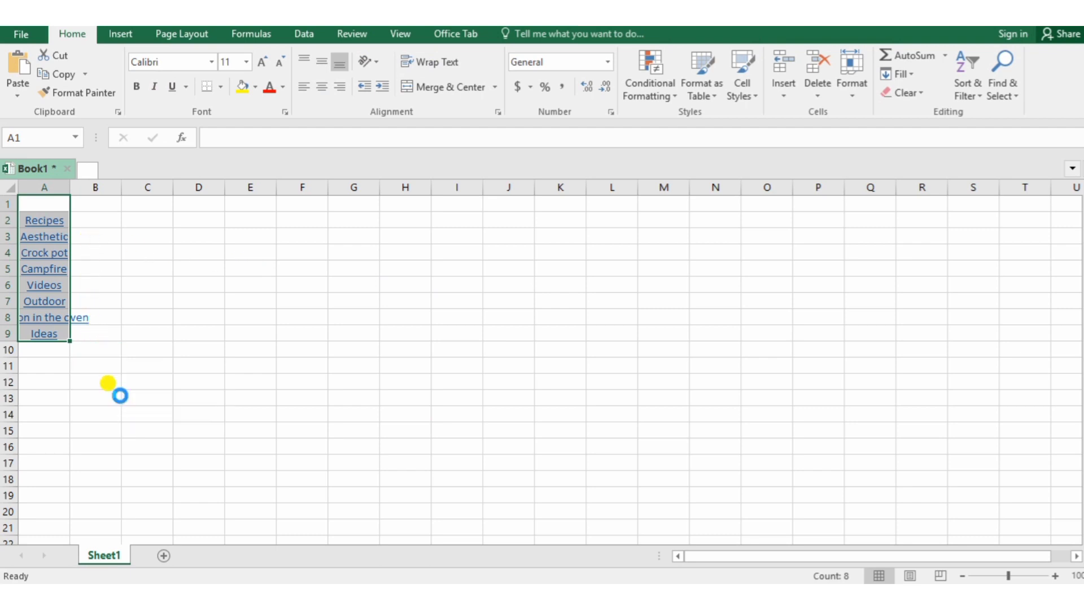
left_click_drag(68, 192, 209, 195)
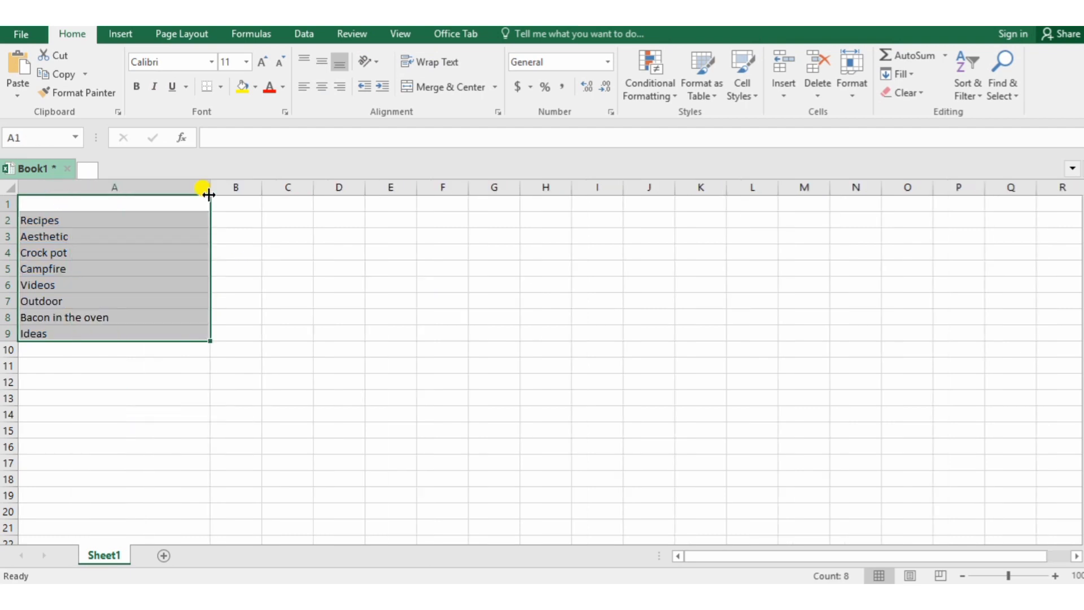
left_click(239, 235)
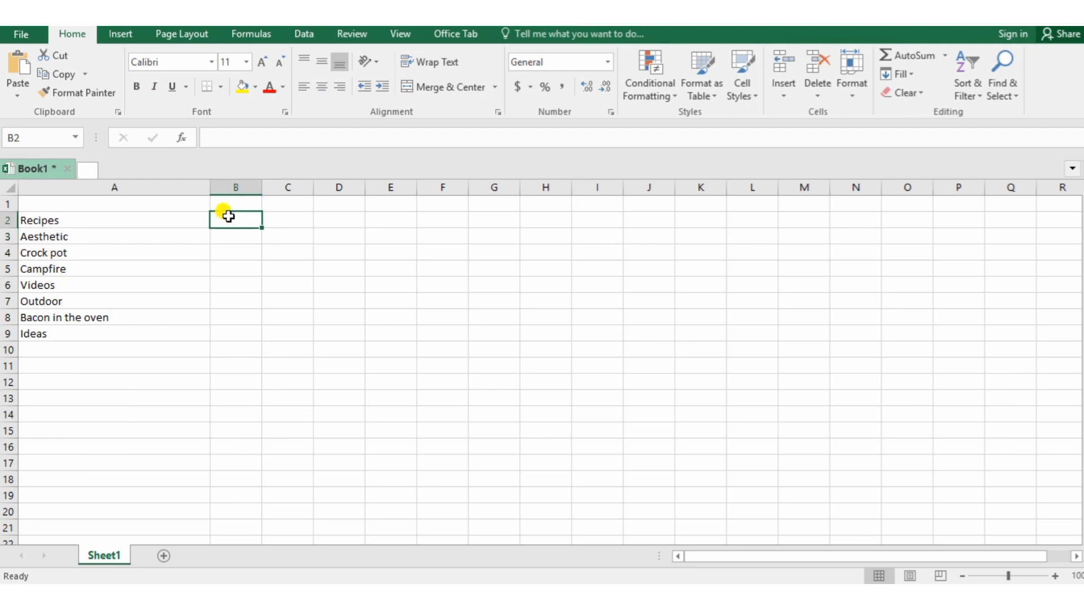
- Move the keyword list from A2:A9 to column B, starting at B2
left_click_drag(111, 213, 115, 319)
left_click(115, 322)
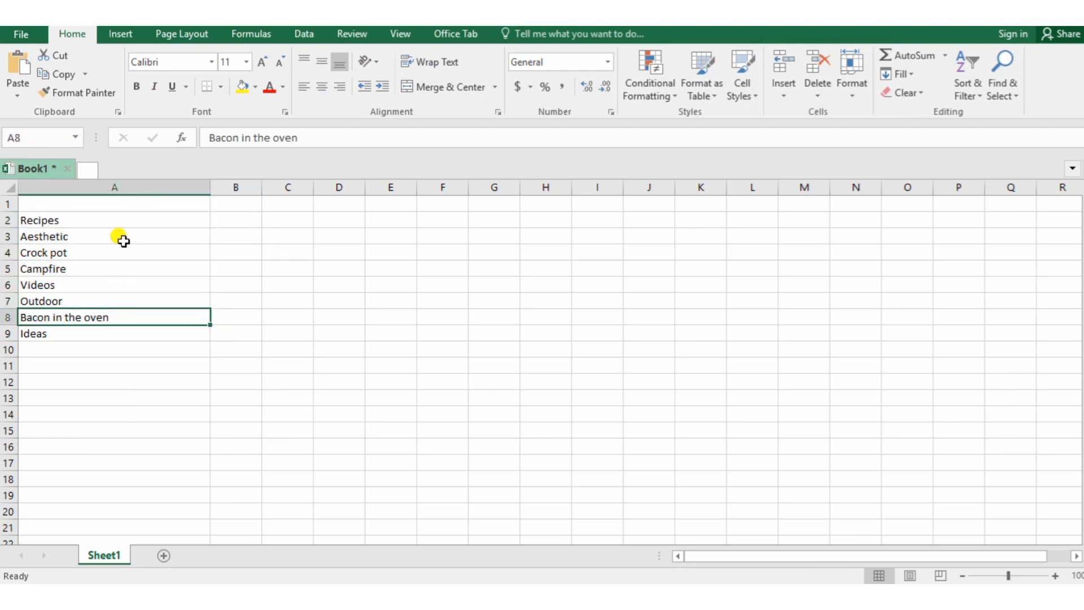
left_click_drag(114, 214, 136, 336)
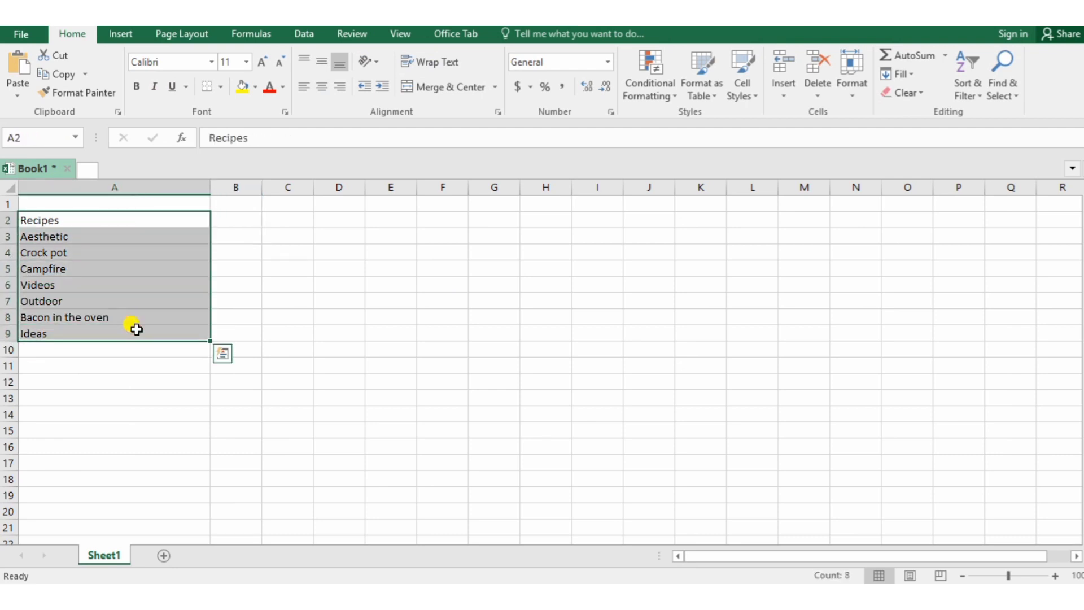
left_click(236, 217)
key("ctrl+v")
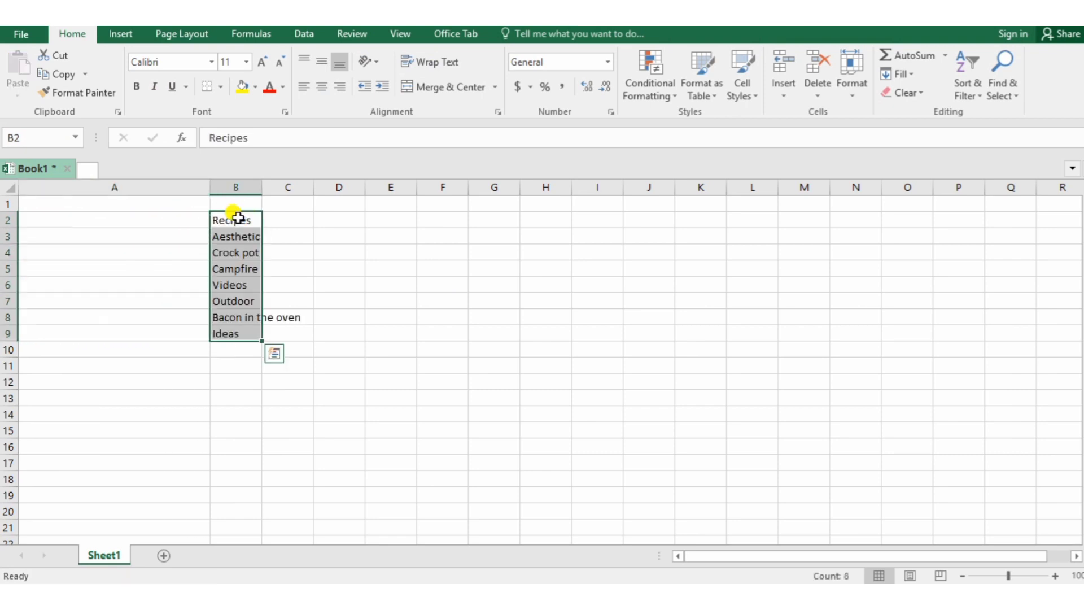
- Enter "Cooking" in A2 and fill it down to A9 beside the keywords
left_click(162, 220)
type("Cooking")
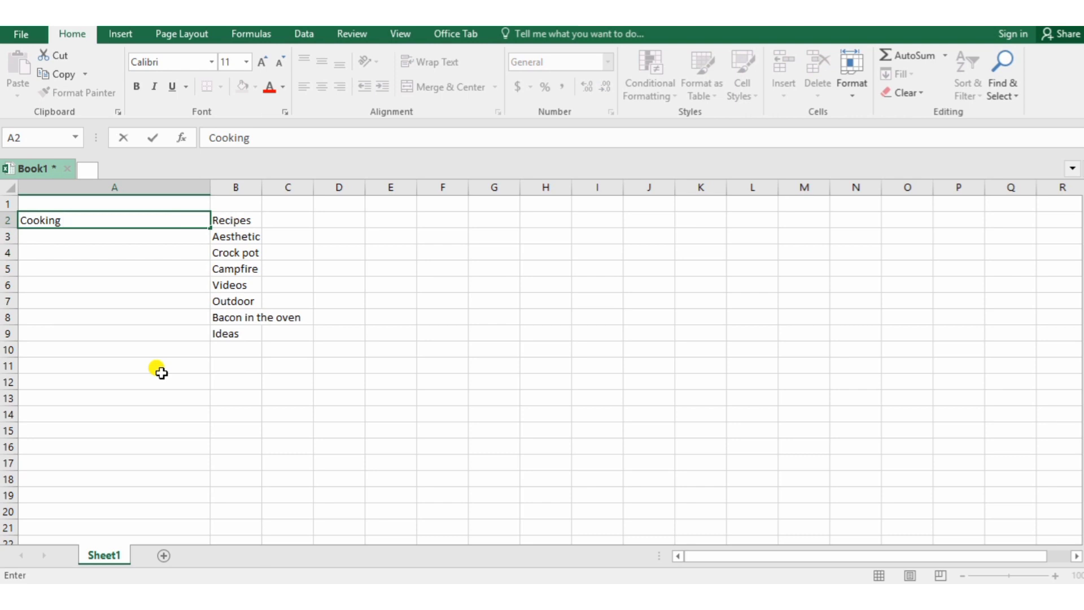
left_click_drag(210, 228, 205, 336)
left_click(320, 302)
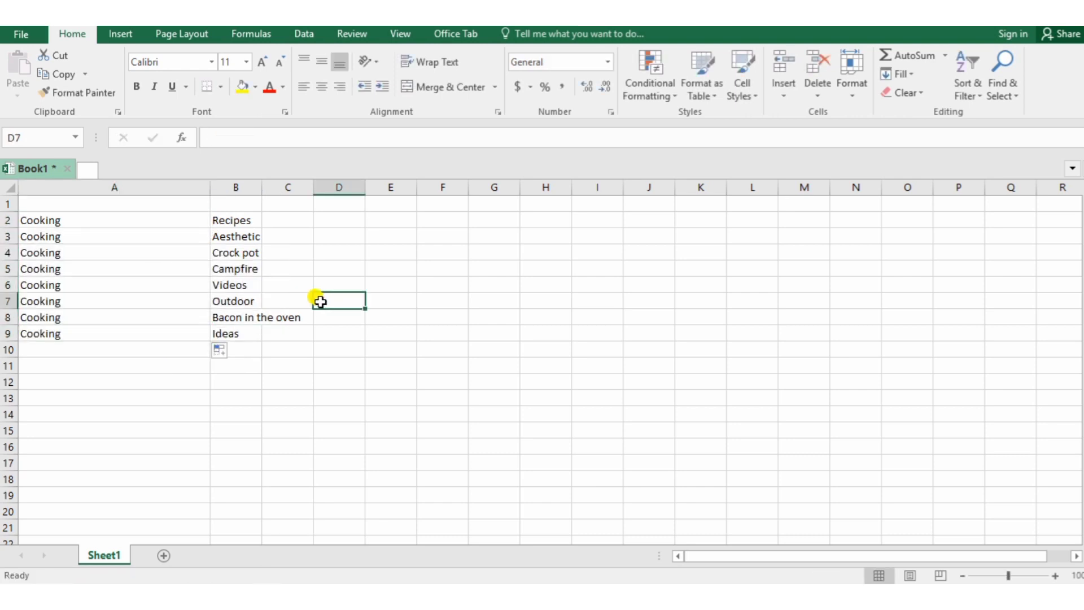
- Switch back to Pinterest, refine the Cooking search with the Recipes keyword, and expand the "Cooking for" options
left_click_drag(77, 213, 217, 217)
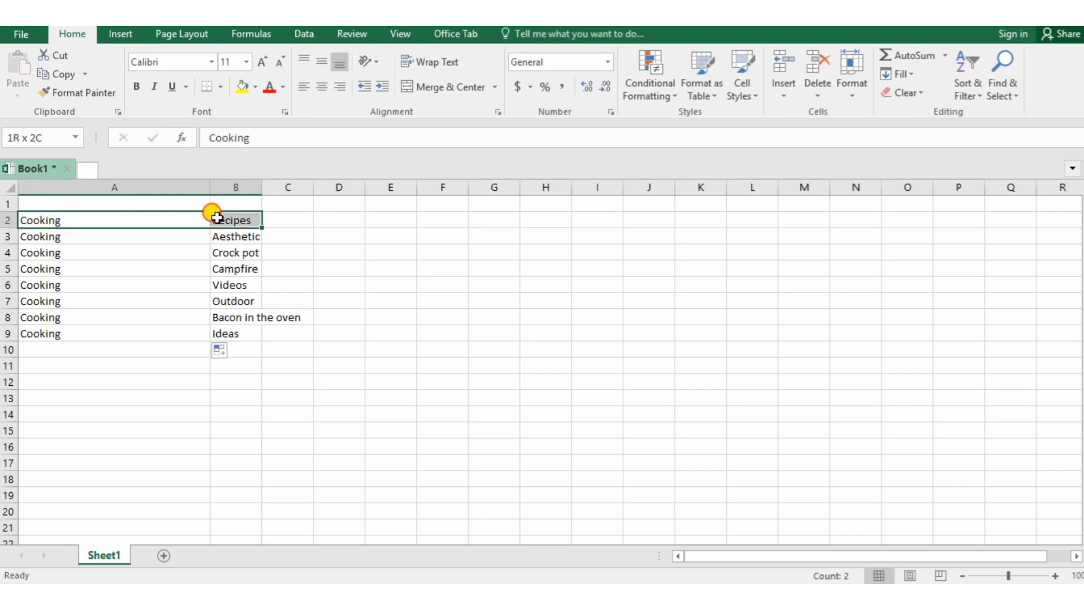
key("alt+Tab")
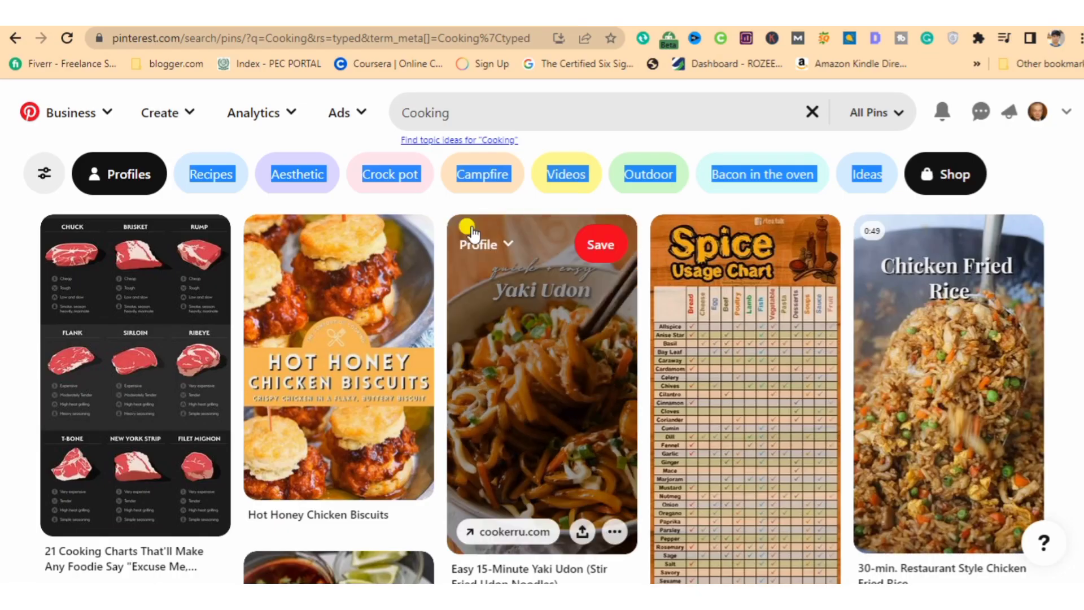
left_click(221, 179)
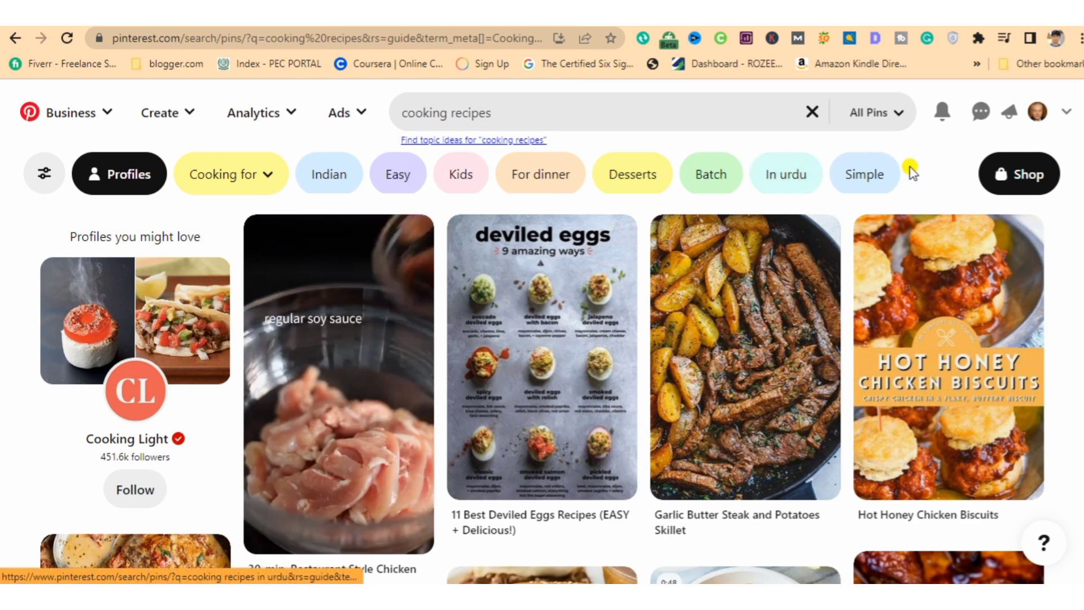
left_click(264, 176)
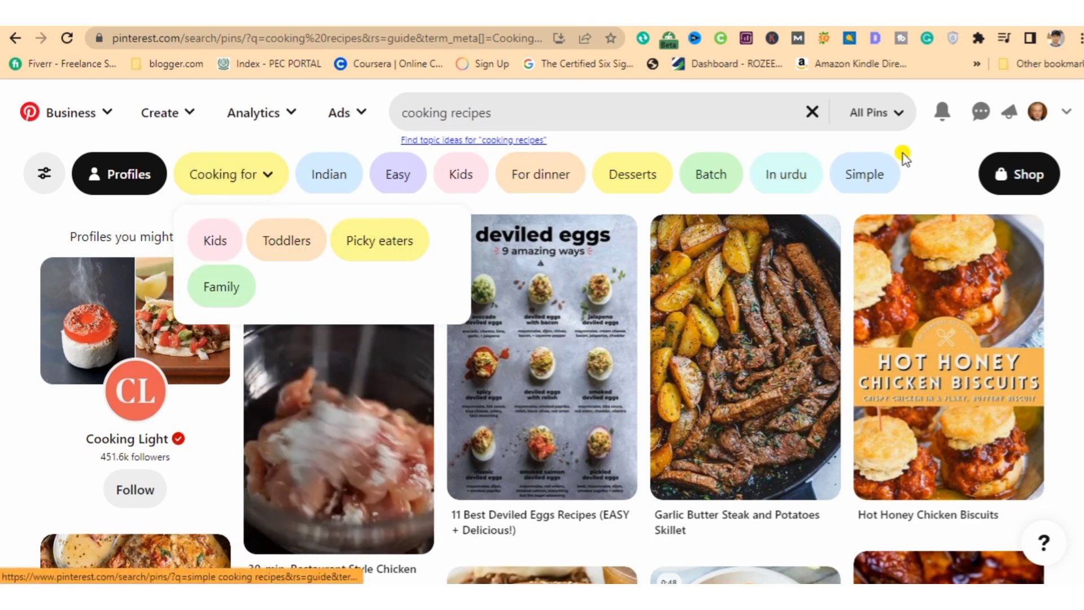
- Copy the row of suggested keywords from Cooking for through Simple for the cooking recipes search
left_click(940, 167)
left_click_drag(939, 167, 280, 150)
key("ctrl+c")
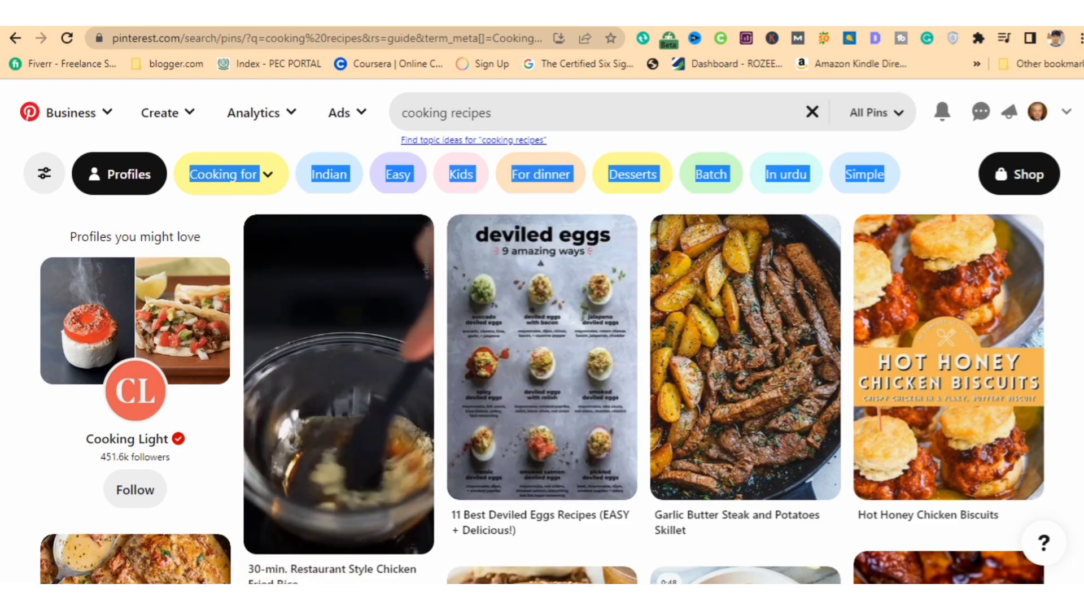
- Switch to the Excel sheet, widen column C, and fit column B to its contents
key("alt+Tab")
left_click(337, 221)
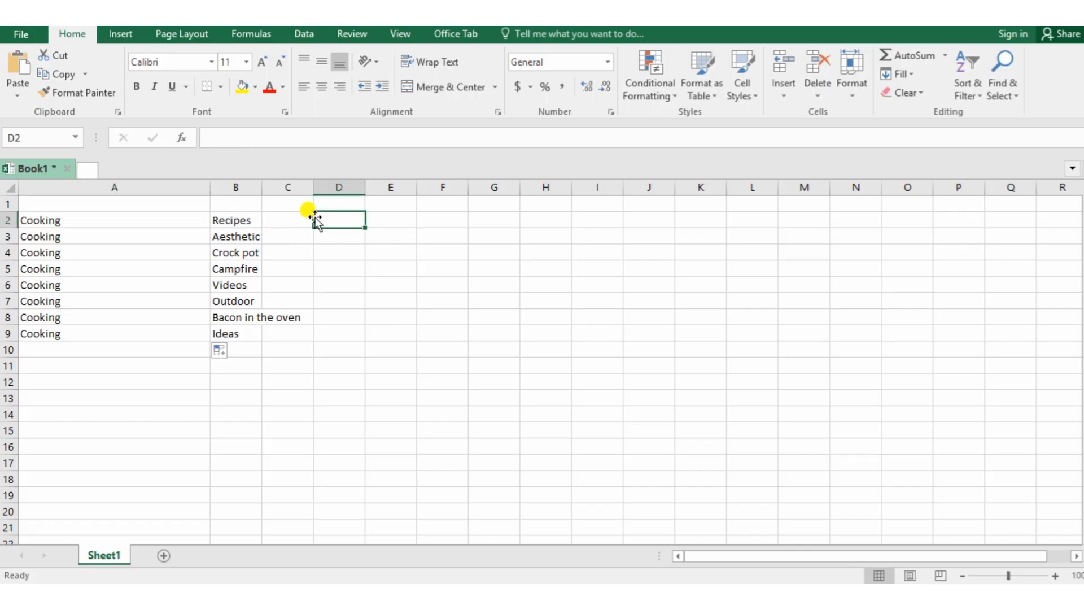
left_click_drag(319, 186, 470, 186)
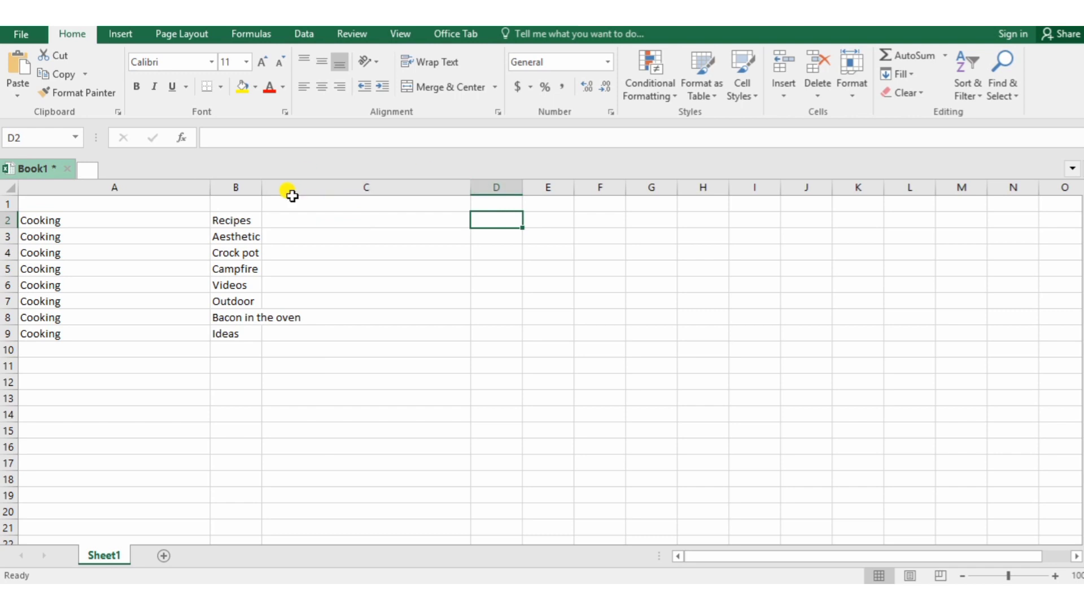
double_click(262, 182)
- Paste the copied keywords at C2 without link formatting and clear the "Cooking for" entry from C2
left_click(355, 220)
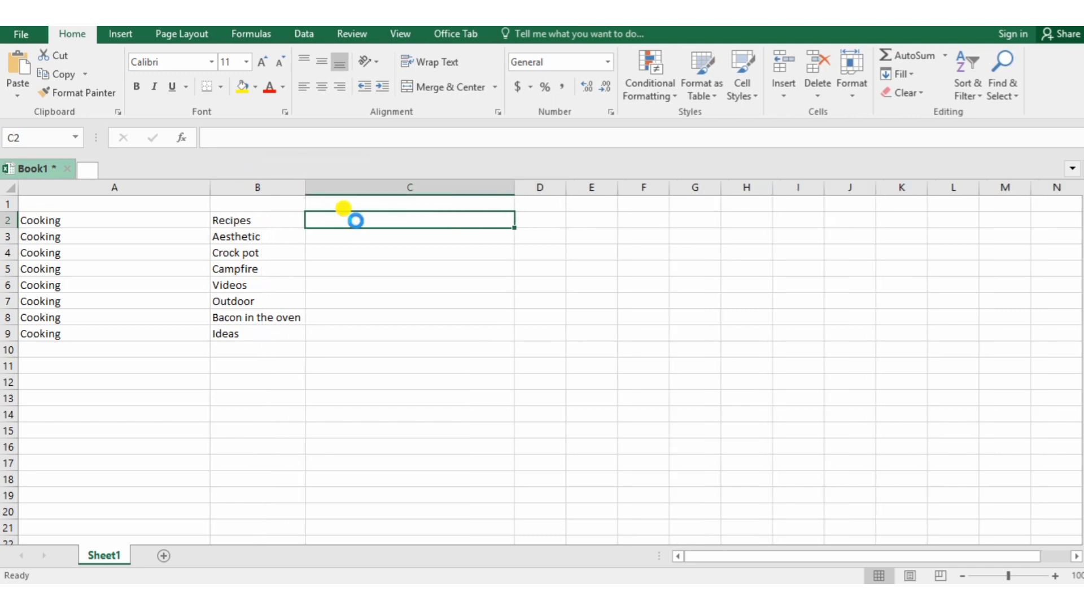
key("ctrl+v")
left_click(556, 372)
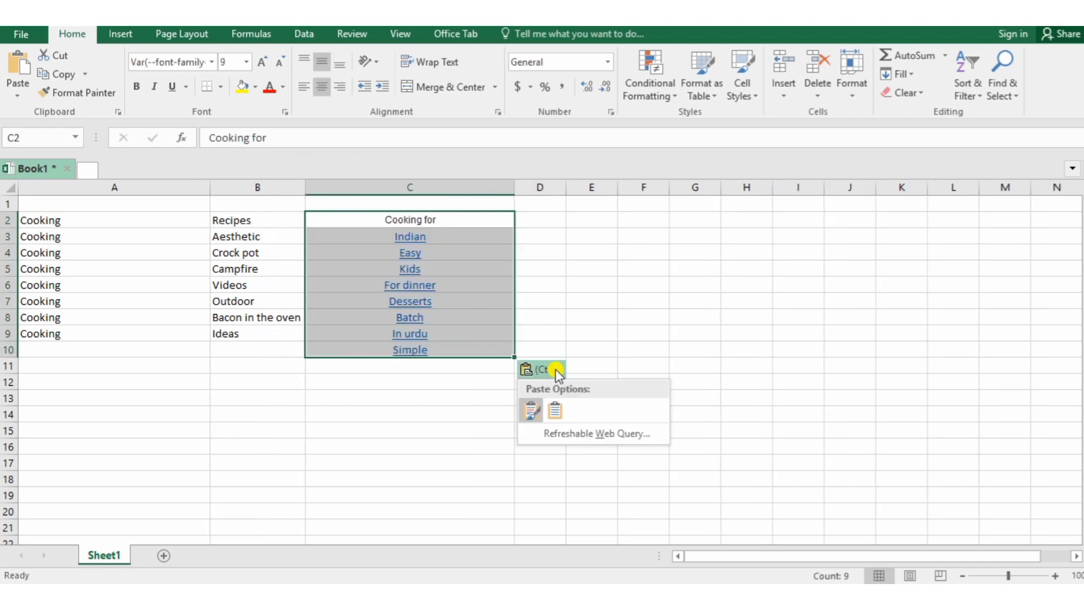
left_click(556, 411)
left_click(407, 219)
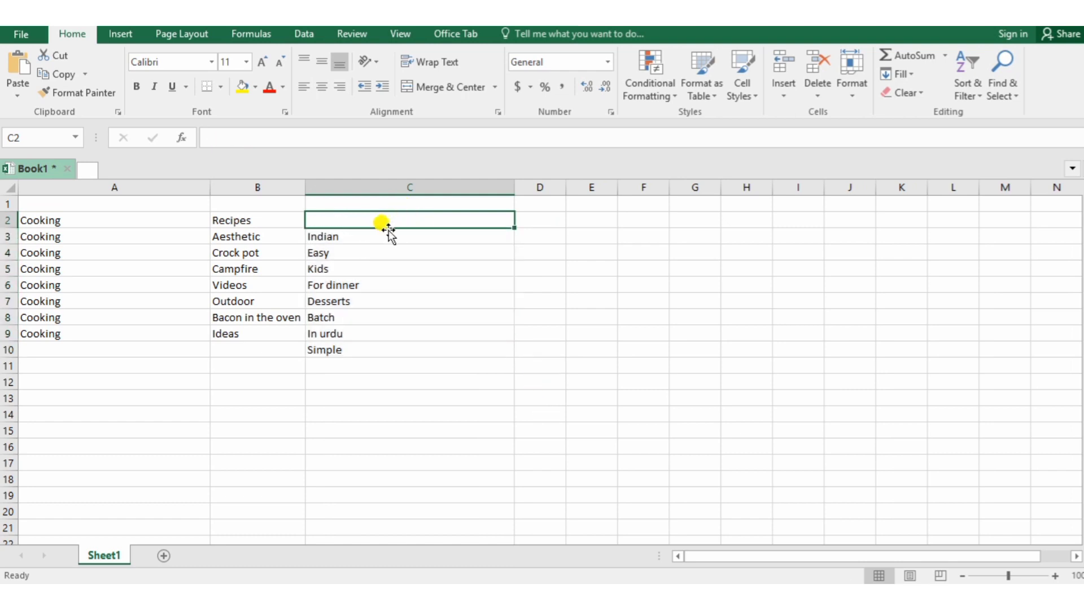
- Move the keywords in C3:C10 up one row so that the list starts at C2
left_click_drag(389, 234, 389, 348)
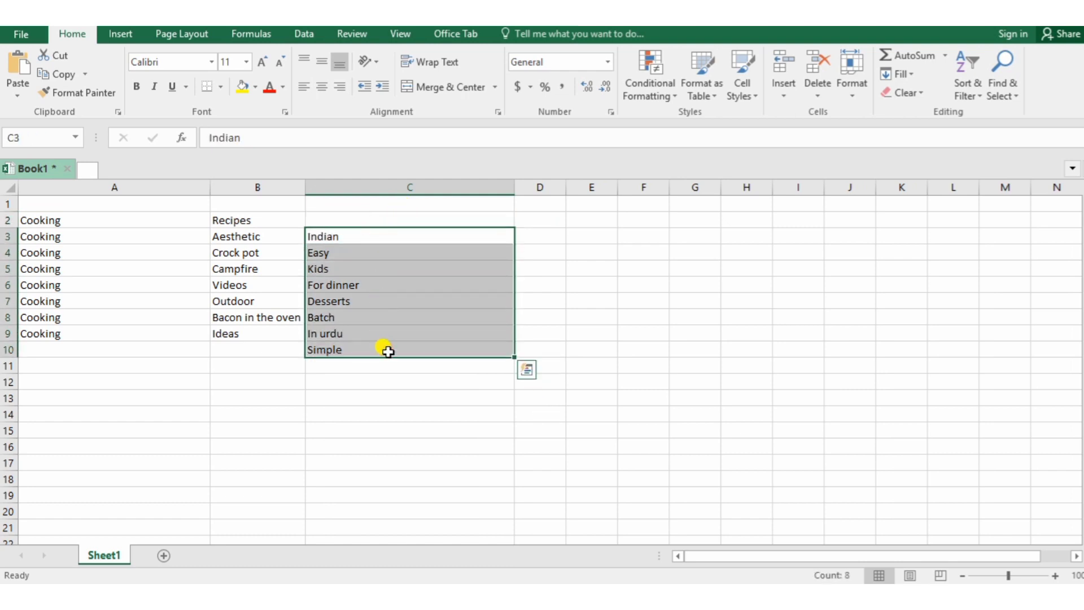
key("ctrl+x")
left_click(361, 218)
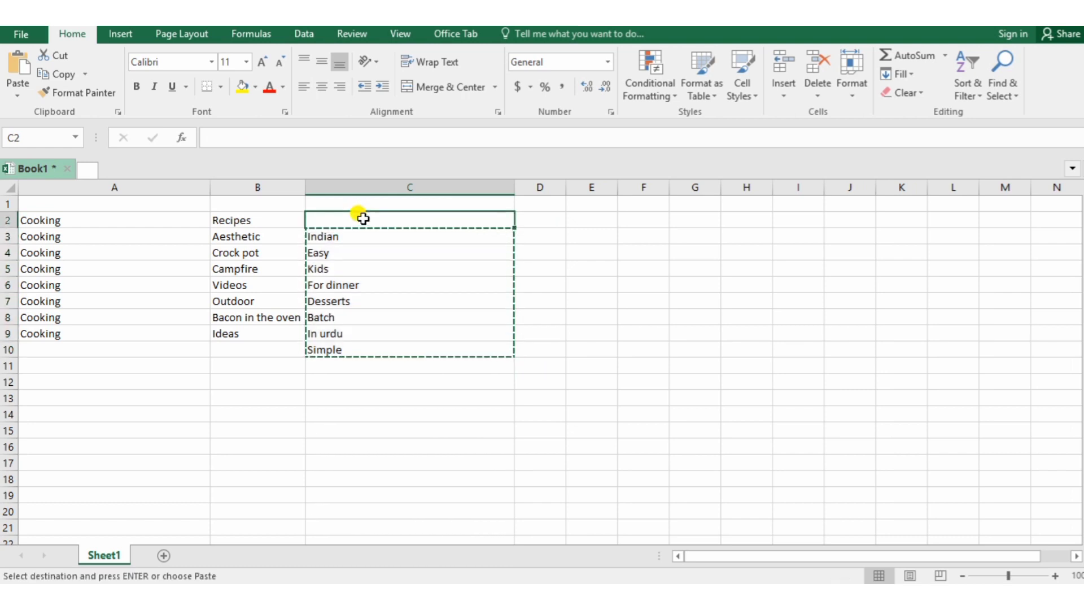
key("ctrl+v")
left_click(390, 252)
left_click(575, 255)
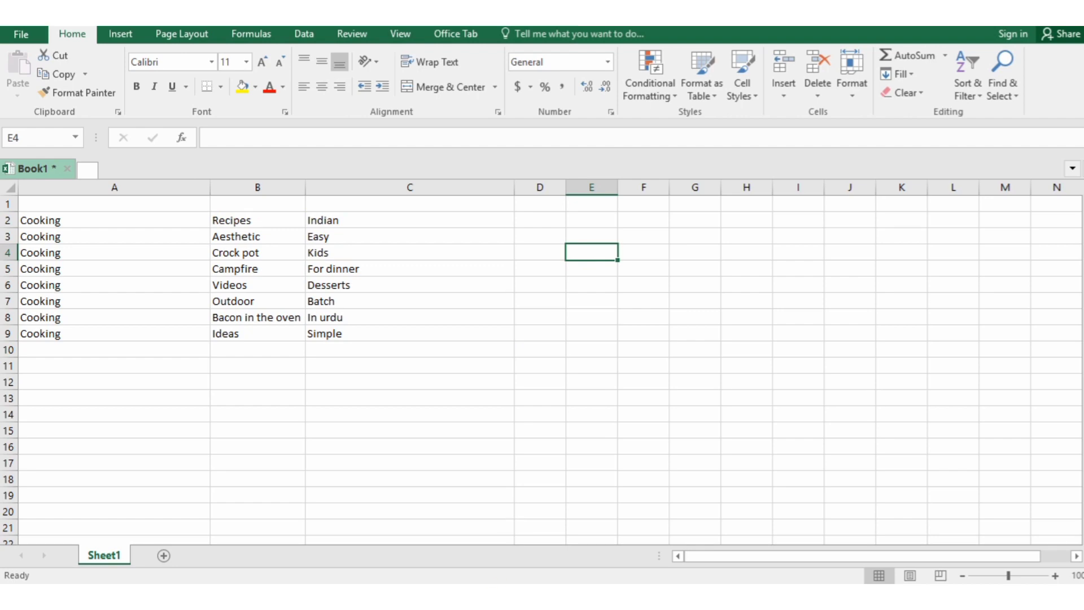
- Switch to Pinterest, refine the cooking recipes search with the Indian keyword, and return to the Excel sheet
key("alt+Tab")
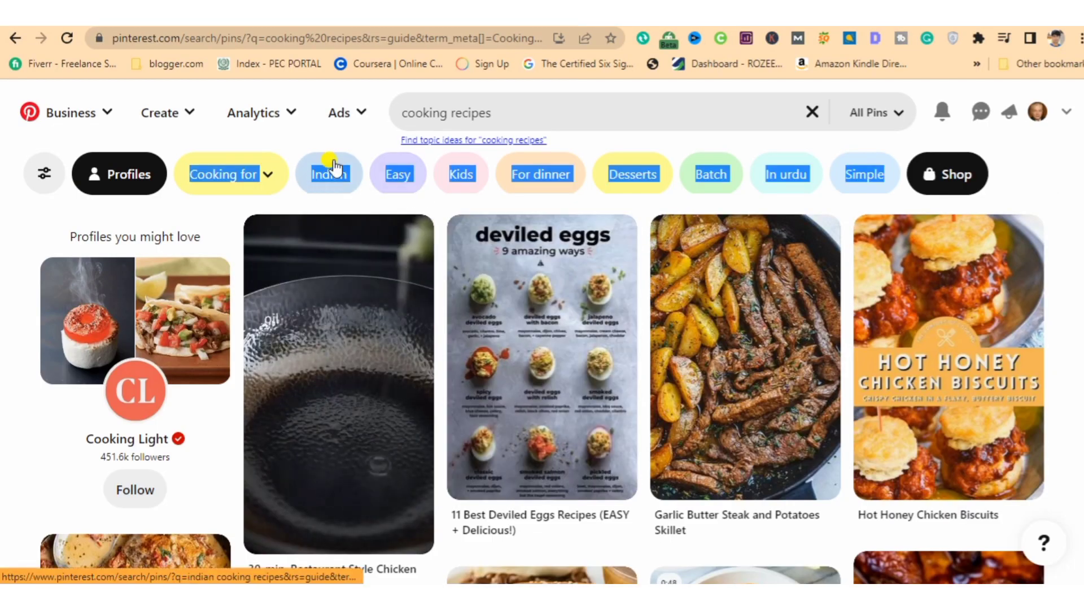
left_click(331, 169)
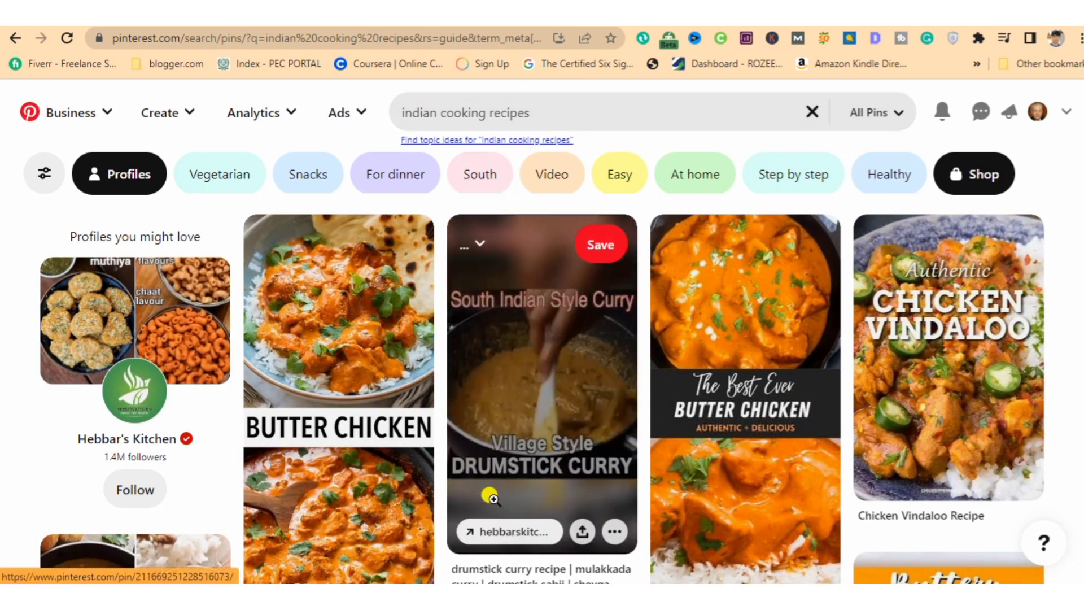
left_click(485, 596)
left_click(452, 596)
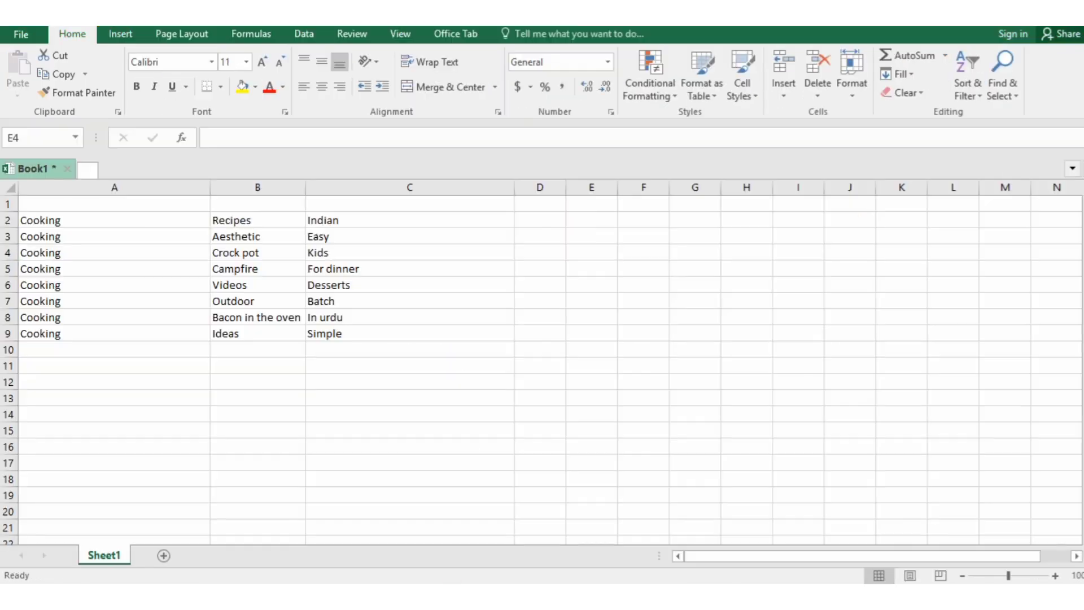
- Move the keyword list from C2:C9 to column A, starting at A10
left_click(402, 342)
left_click_drag(379, 220, 390, 329)
key("ctrl+c")
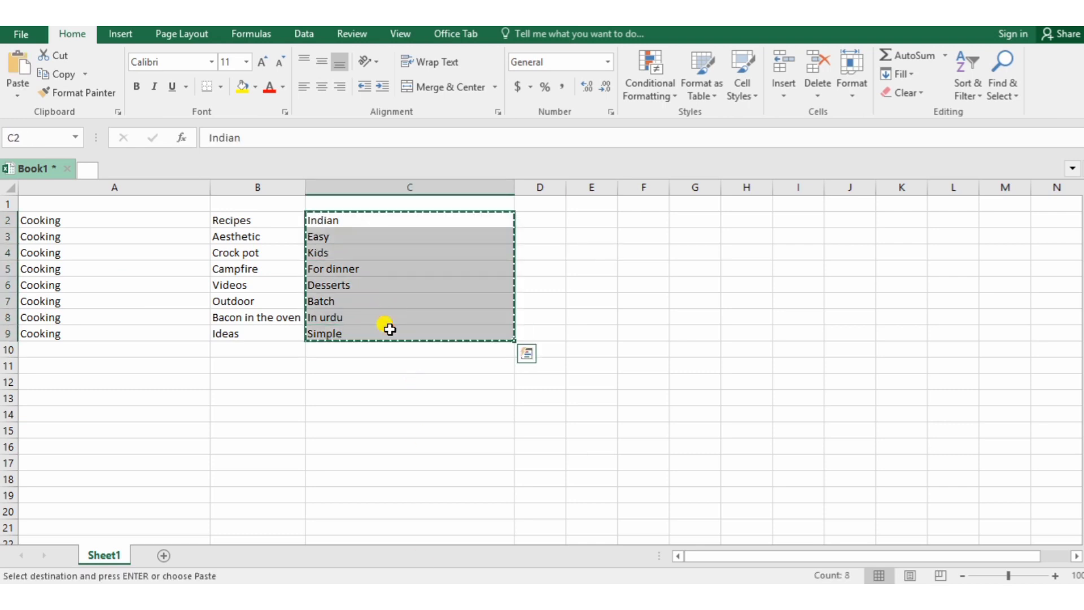
left_click(158, 354)
key("Return")
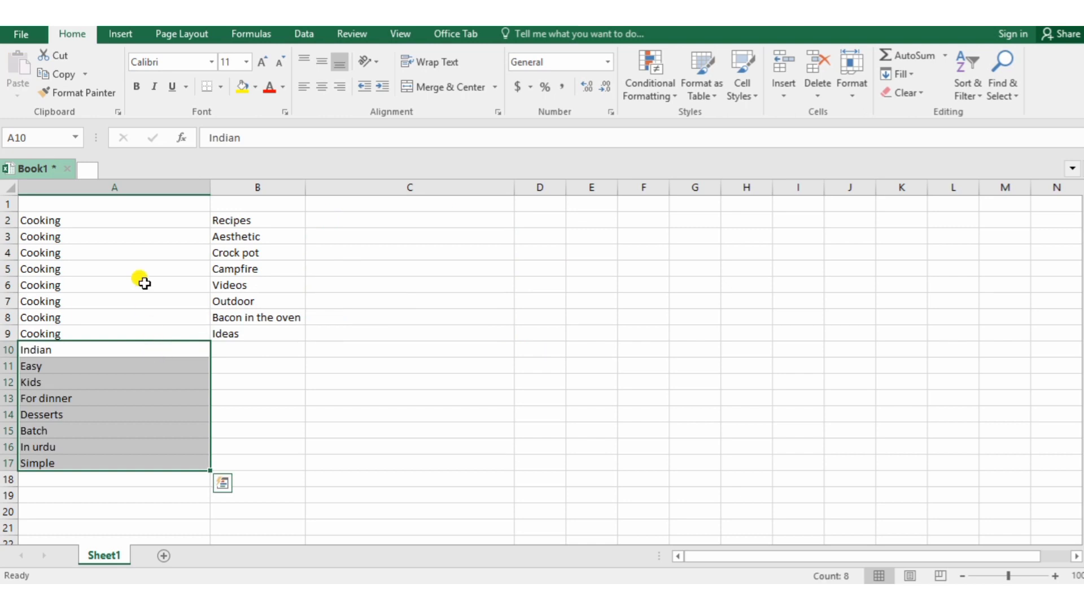
- Move the Cooking column and its keywords from A2:B9 to columns C and D, starting at C2
left_click_drag(123, 222, 253, 328)
key("ctrl+x")
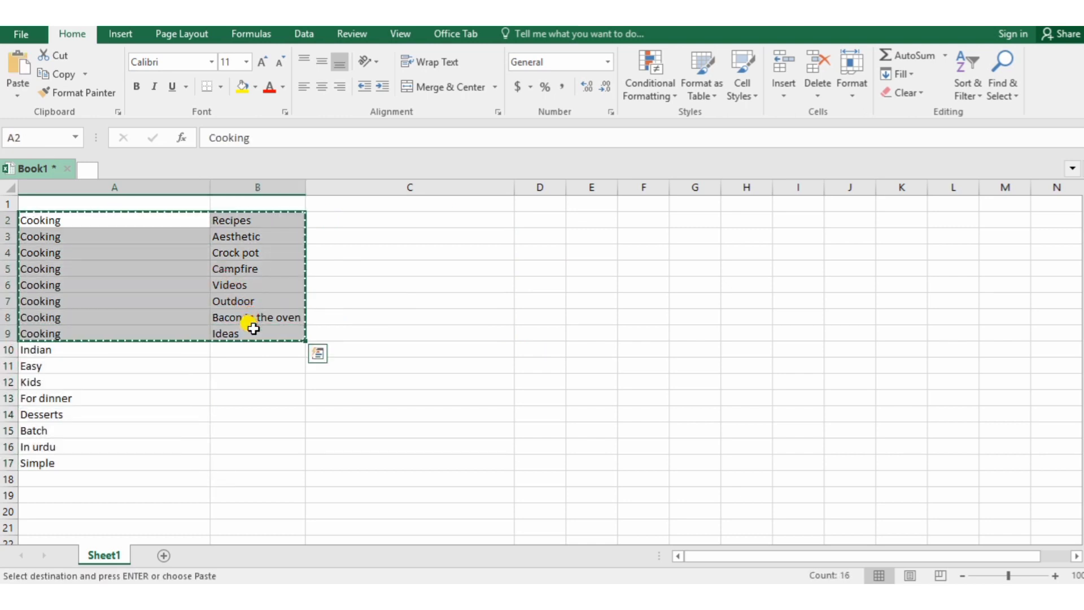
left_click(466, 220)
key("ctrl+v")
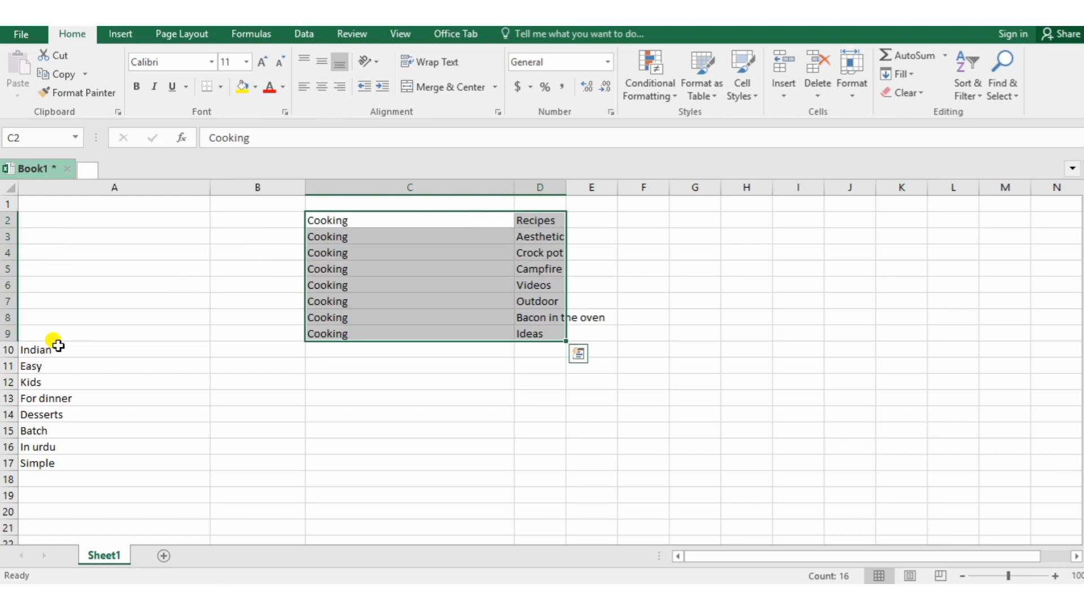
- Move the keywords in A10:A17 to column B starting at B2, and fill cells B2:D2 with yellow
left_click_drag(58, 346, 67, 469)
key("ctrl+x")
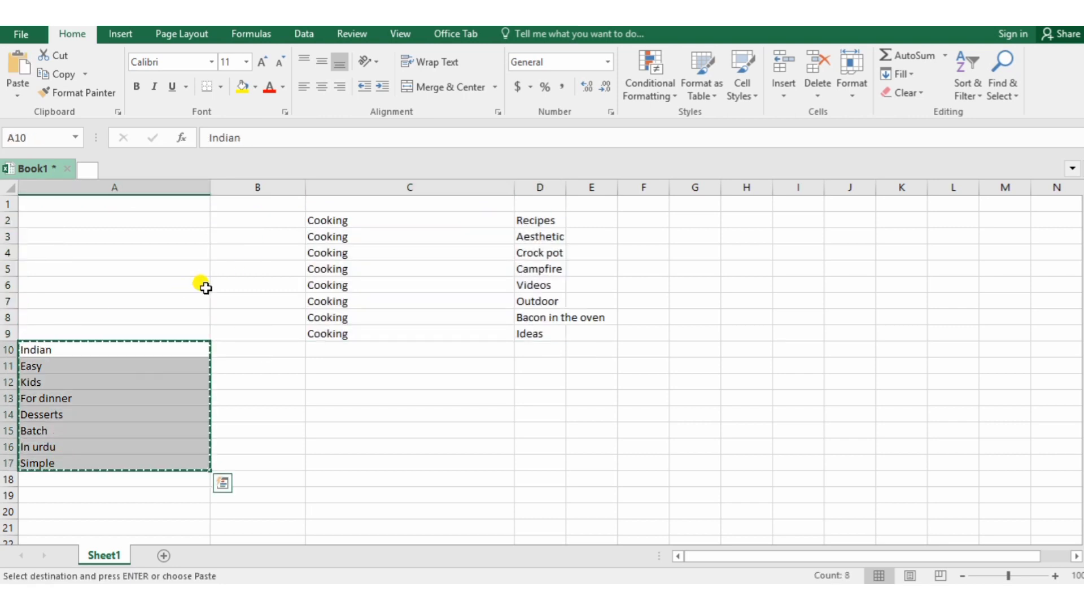
left_click(240, 215)
key("ctrl+v")
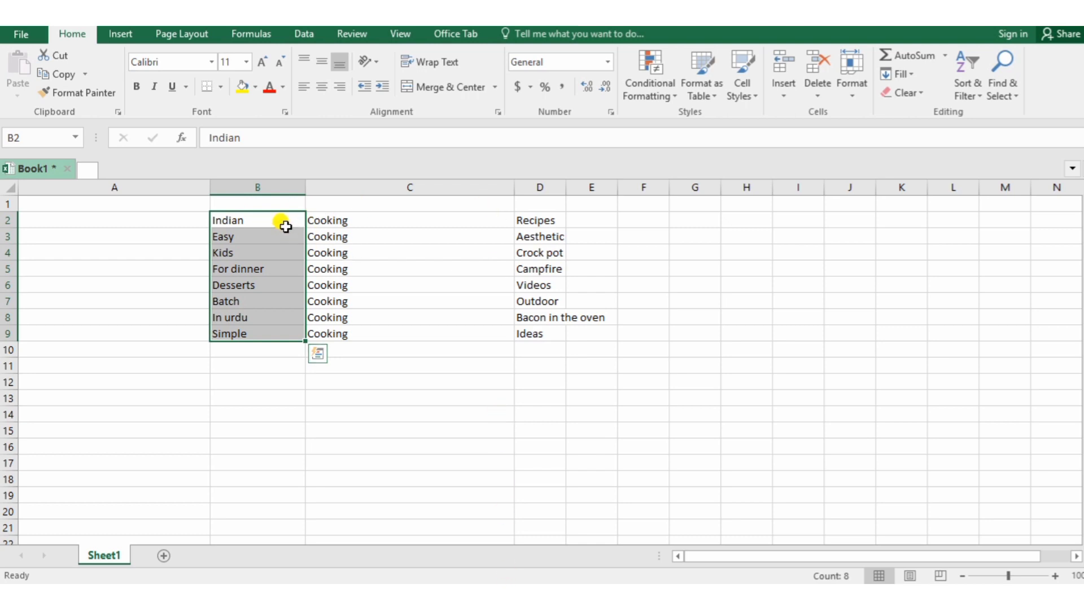
left_click_drag(285, 227, 534, 217)
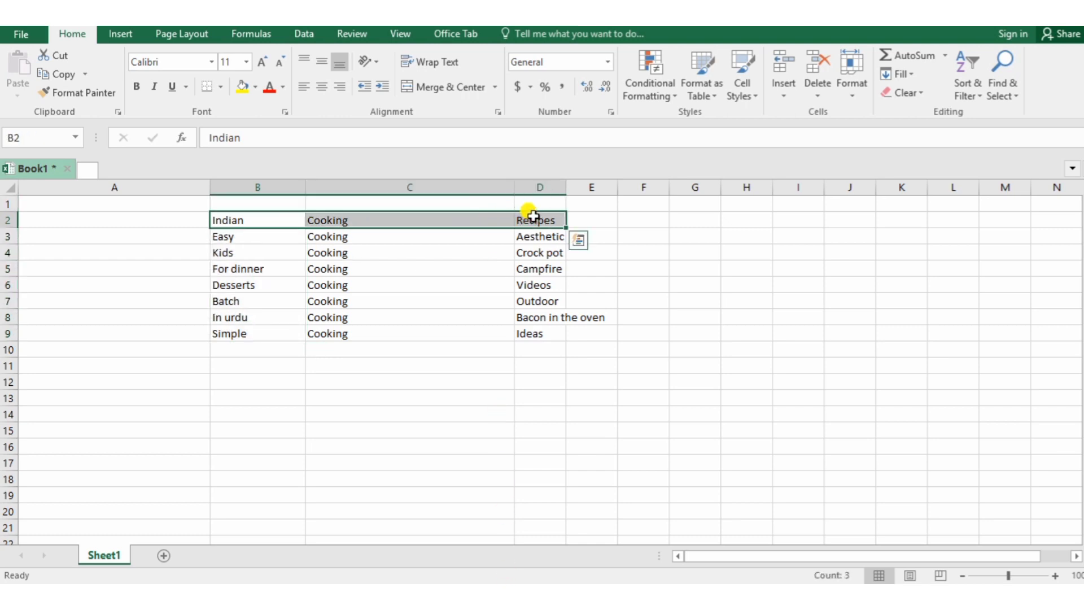
left_click(243, 89)
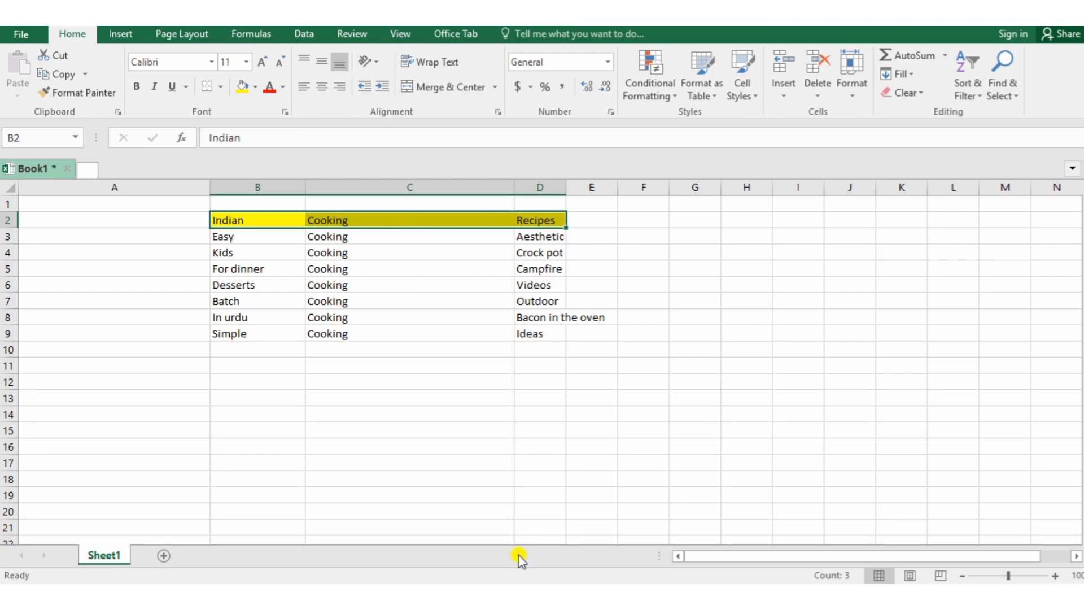
- Switch to Pinterest, copy the suggested keywords from Vegetarian through Healthy, and refine the search with Vegetarian
key("alt+Tab")
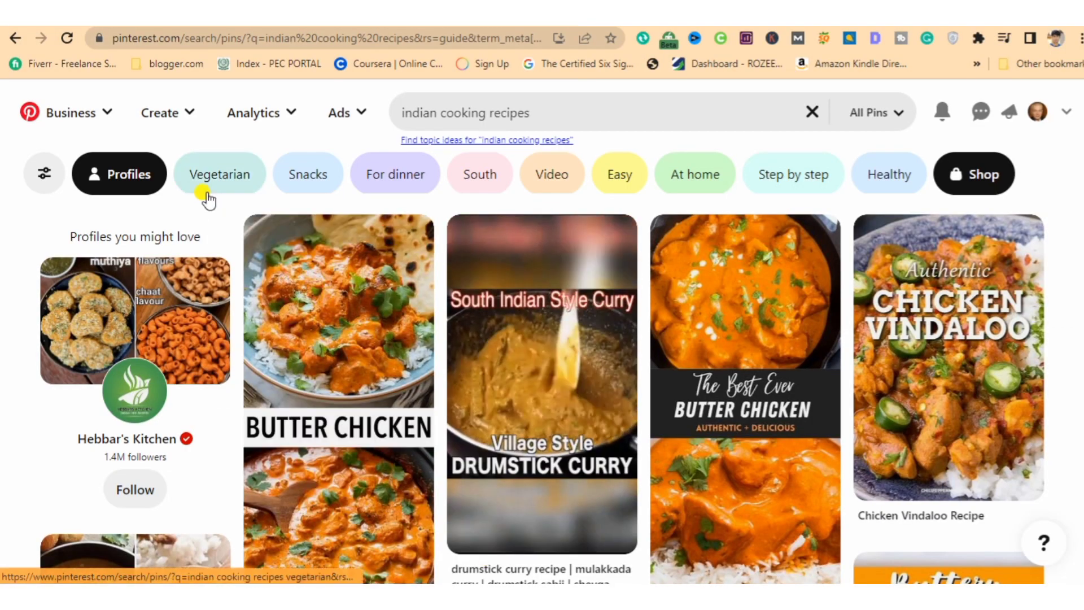
left_click_drag(206, 198, 587, 167)
left_click_drag(839, 165, 898, 171)
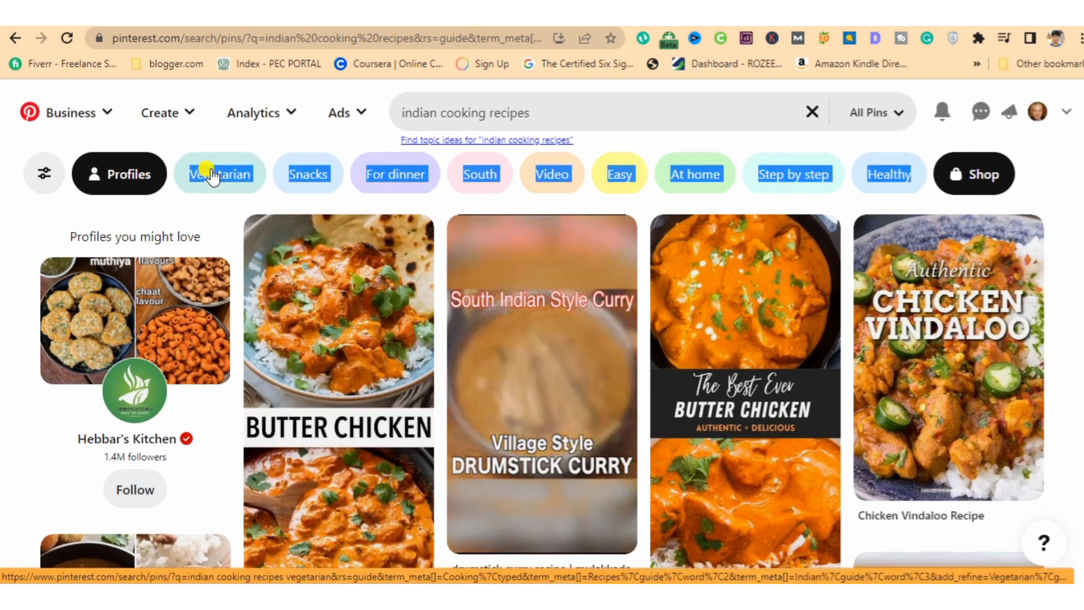
left_click(217, 174)
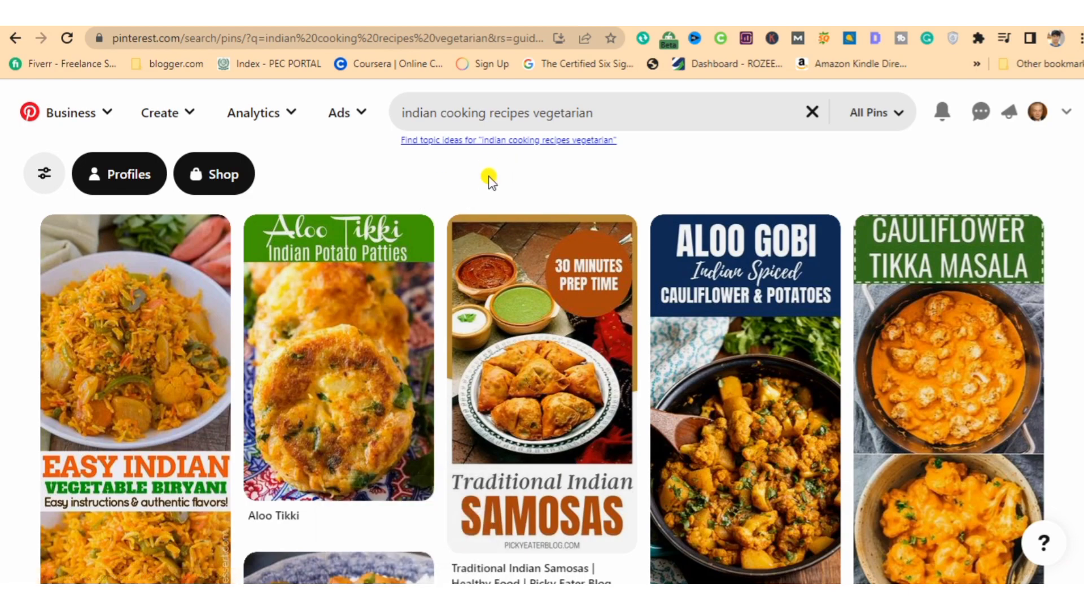
- Switch to Excel, paste the keywords into column E without link formatting, and shift them up to start at E2
key("alt+Tab")
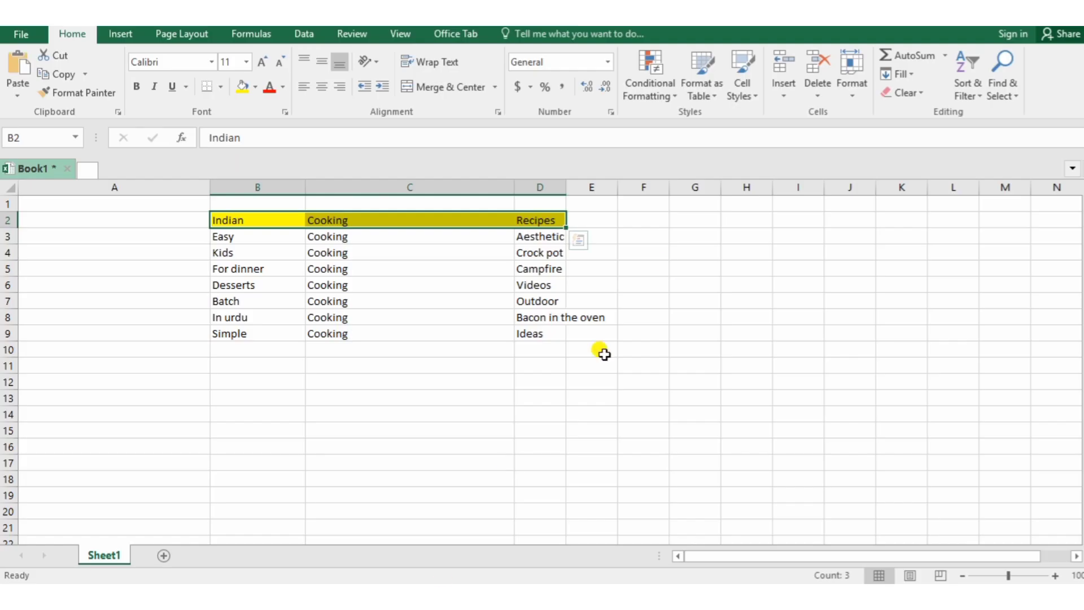
left_click(606, 224)
key("ctrl+v")
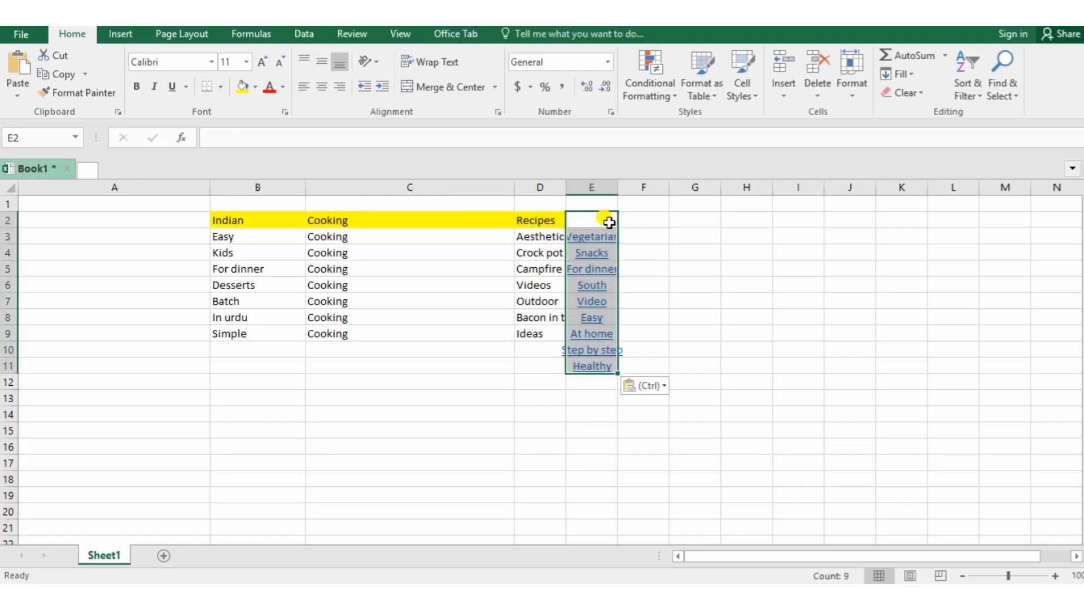
left_click(665, 387)
left_click(658, 428)
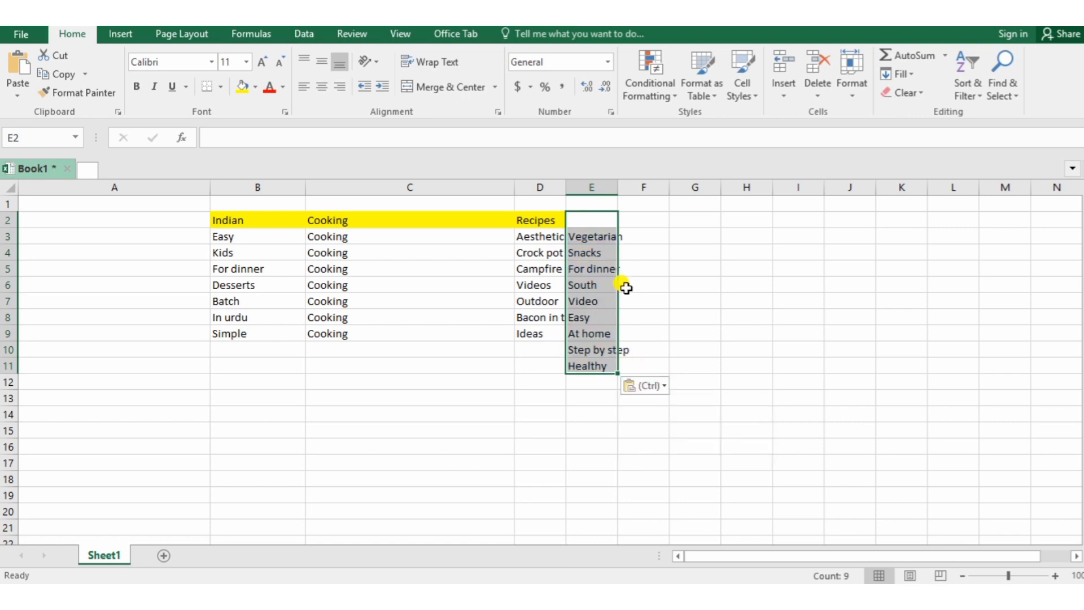
left_click_drag(607, 239, 594, 220)
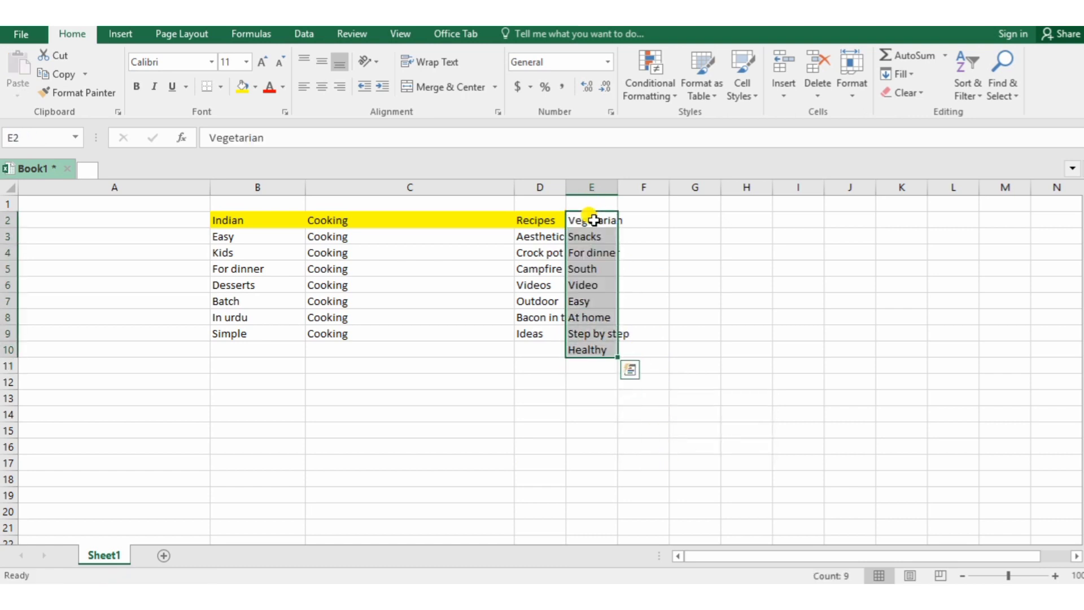
left_click(670, 245)
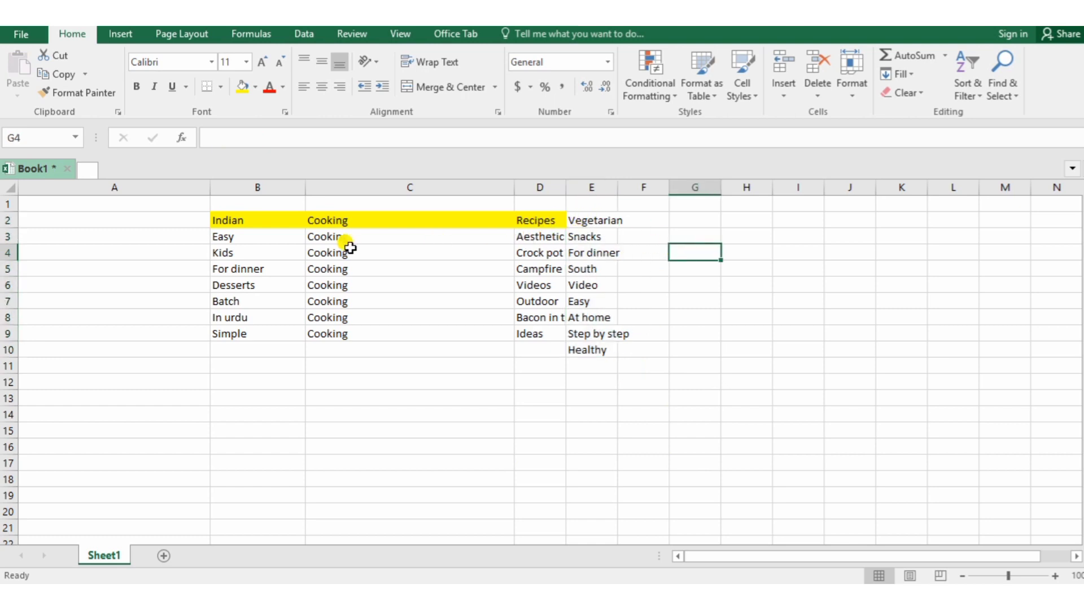
- Copy the highlighted Indian Cooking Recipes cells B2:D2 to row 13, starting at B13
left_click_drag(274, 236, 270, 332)
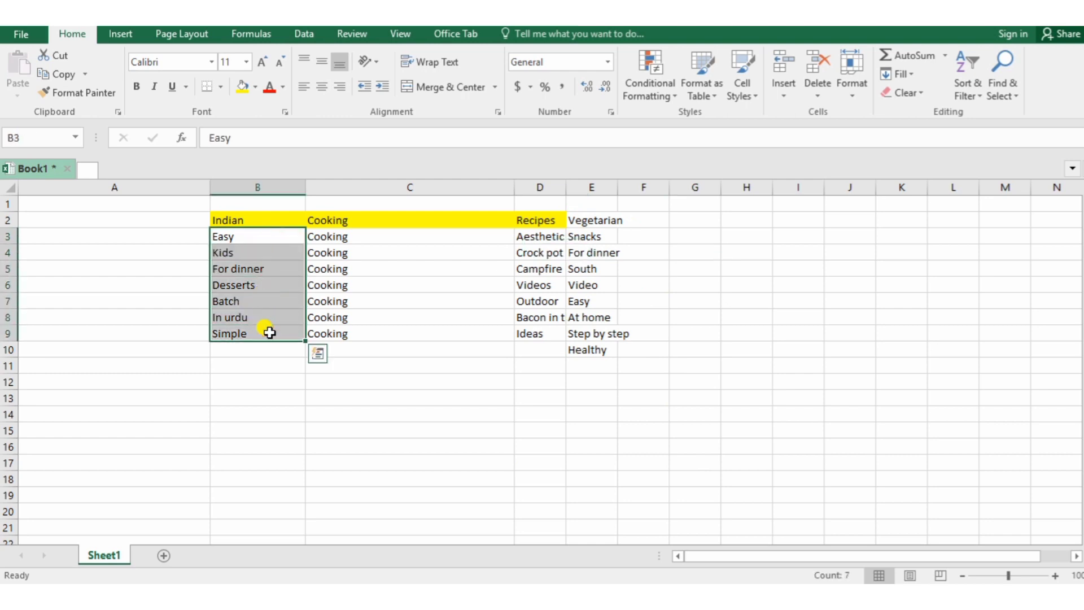
left_click(367, 223)
left_click_drag(265, 216, 359, 222)
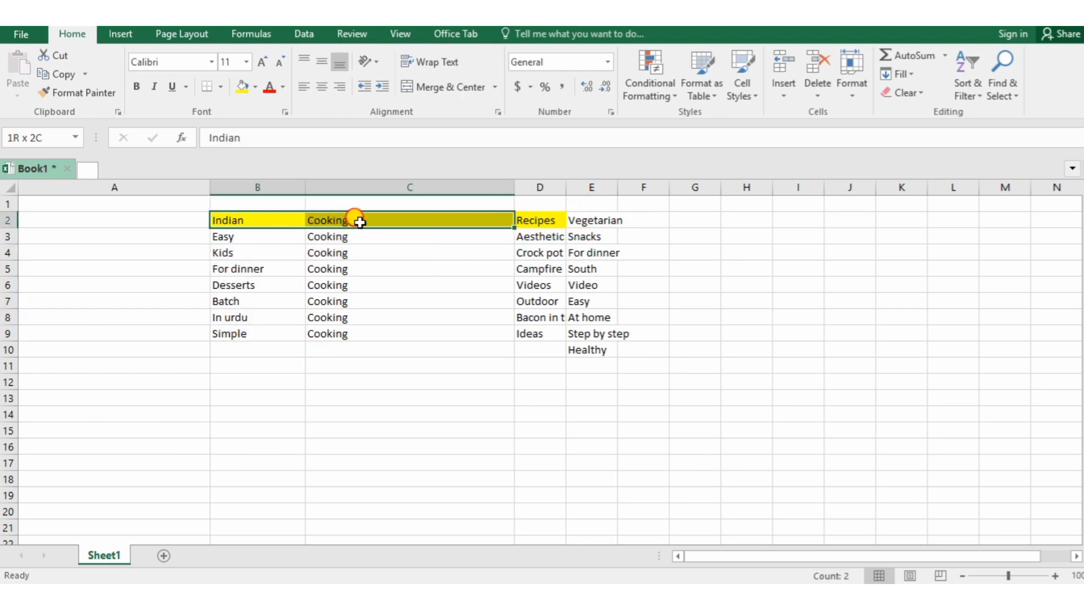
left_click_drag(511, 218, 537, 219)
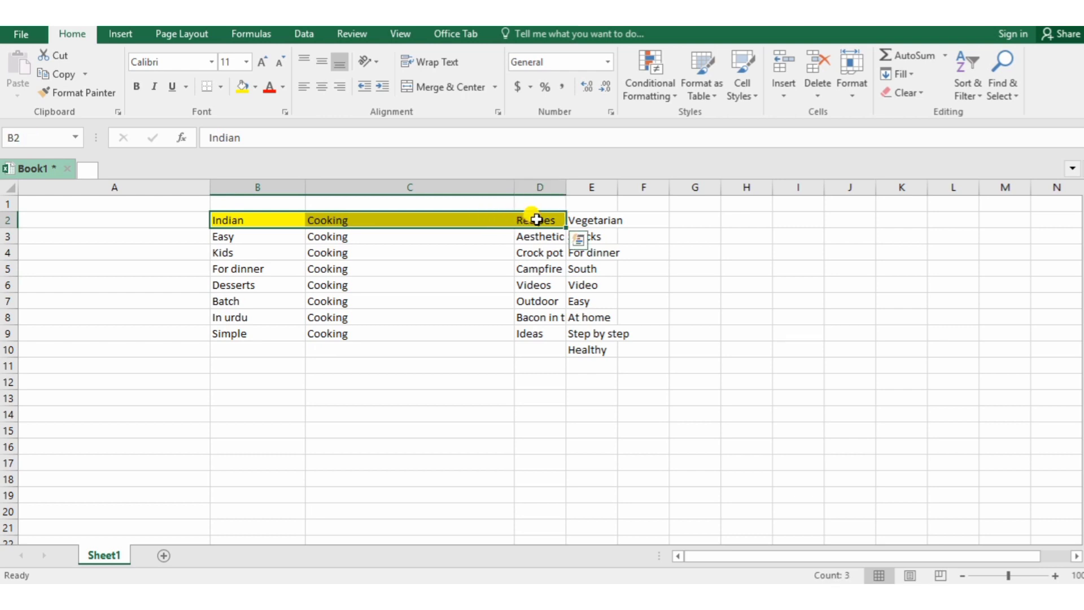
key("ctrl+c")
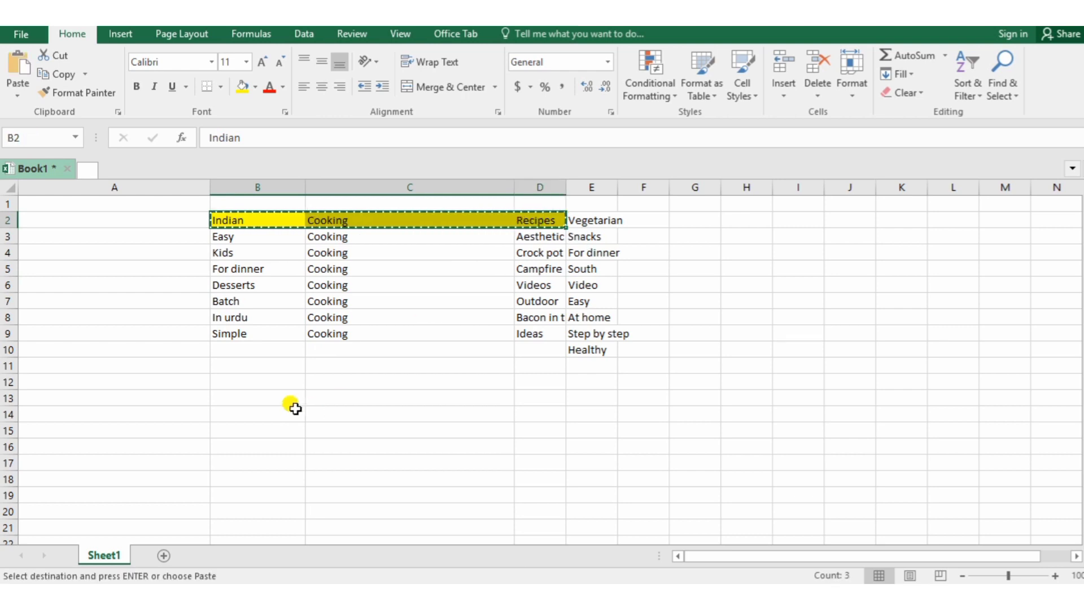
left_click(278, 400)
key("ctrl+v")
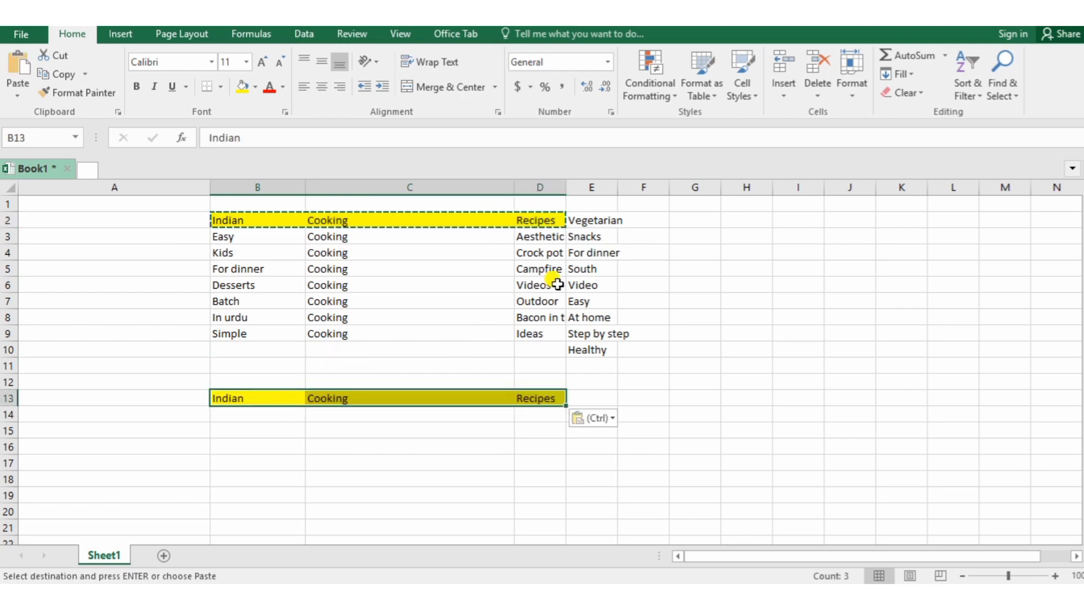
key("Escape")
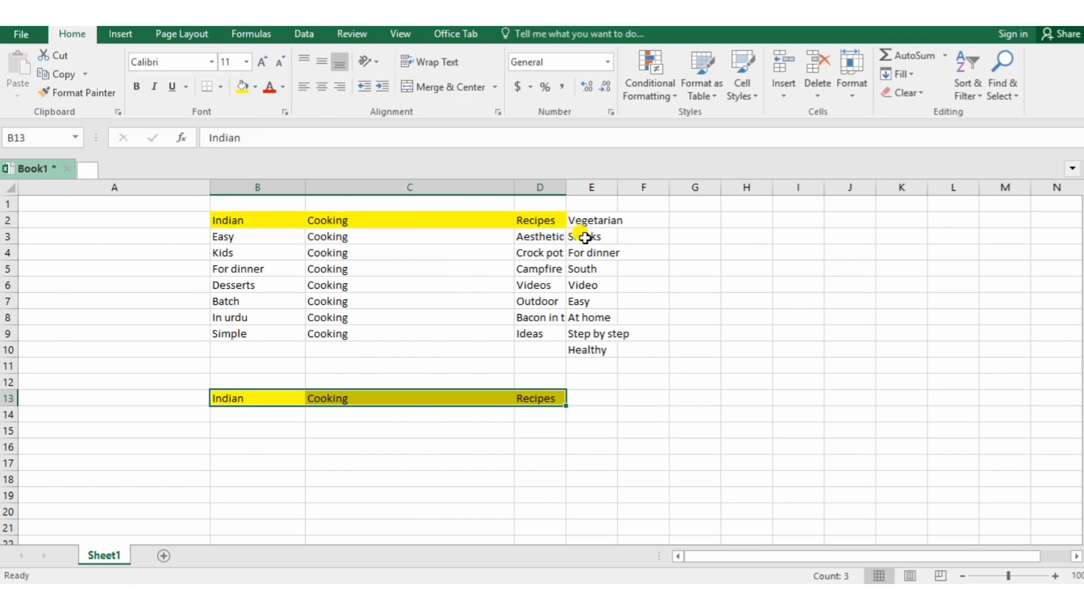
- Copy the keywords in E2:E10 to E13:E21, and fill Indian Cooking Recipes from B13:D13 down through row 21
left_click_drag(585, 227, 596, 346)
key("ctrl+c")
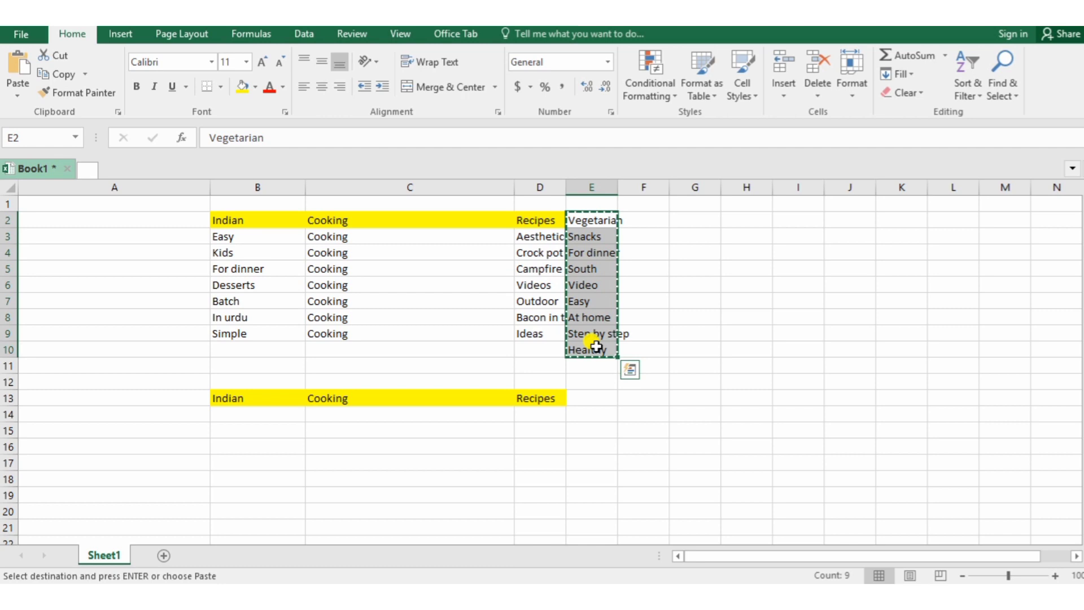
left_click(593, 397)
key("ctrl+v")
left_click_drag(244, 402, 563, 530)
left_click(778, 493)
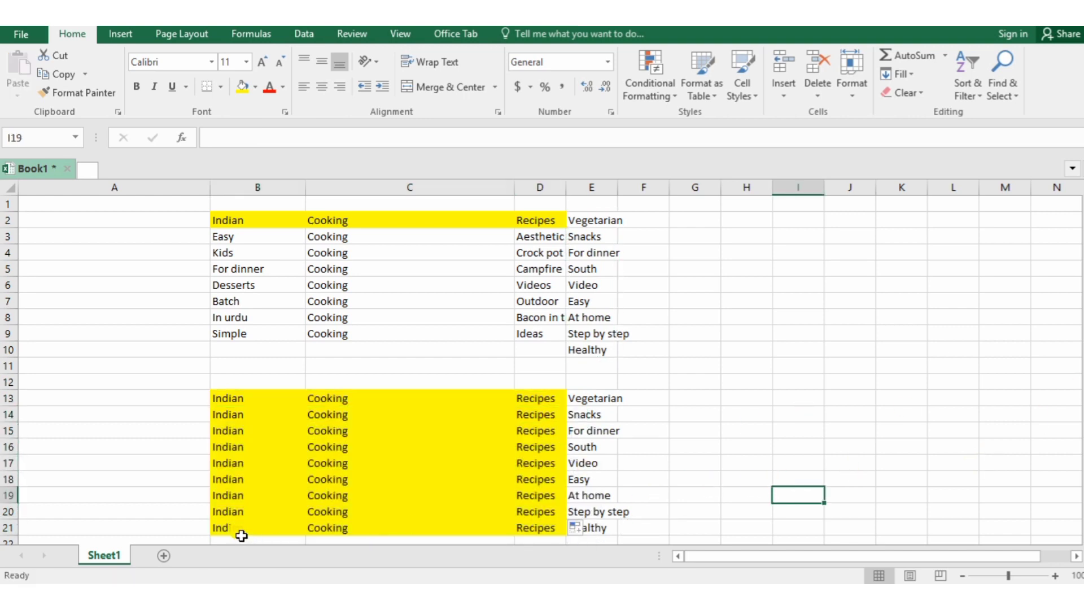
- Copy the combination in B21:E21, switch to Pinterest, and search for "indian cooking recipes healthy"
left_click_drag(241, 534, 576, 528)
key("ctrl+c")
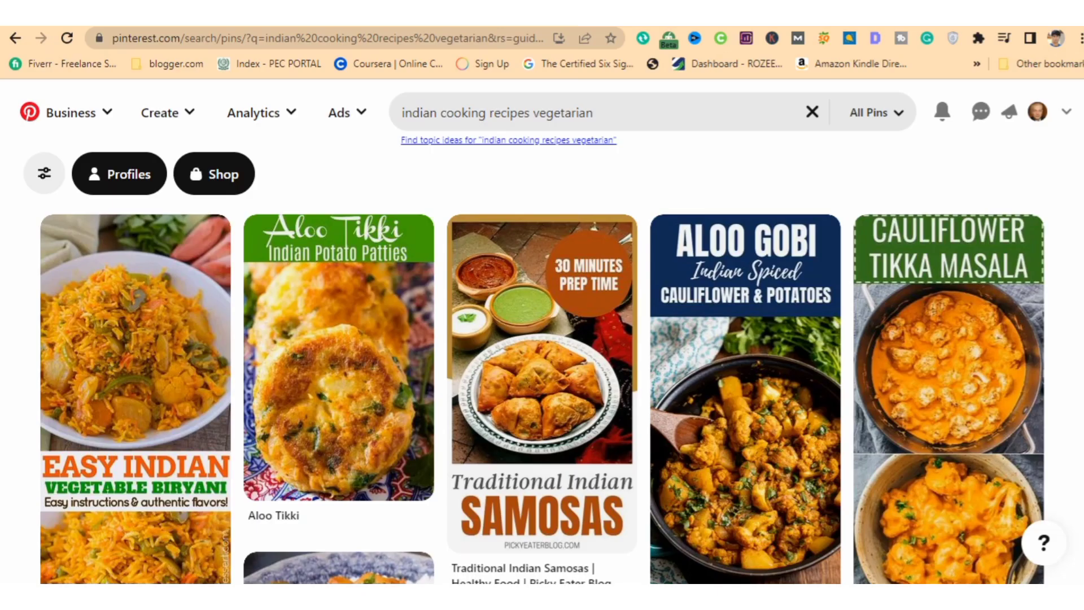
left_click(624, 106)
left_click_drag(625, 106, 322, 128)
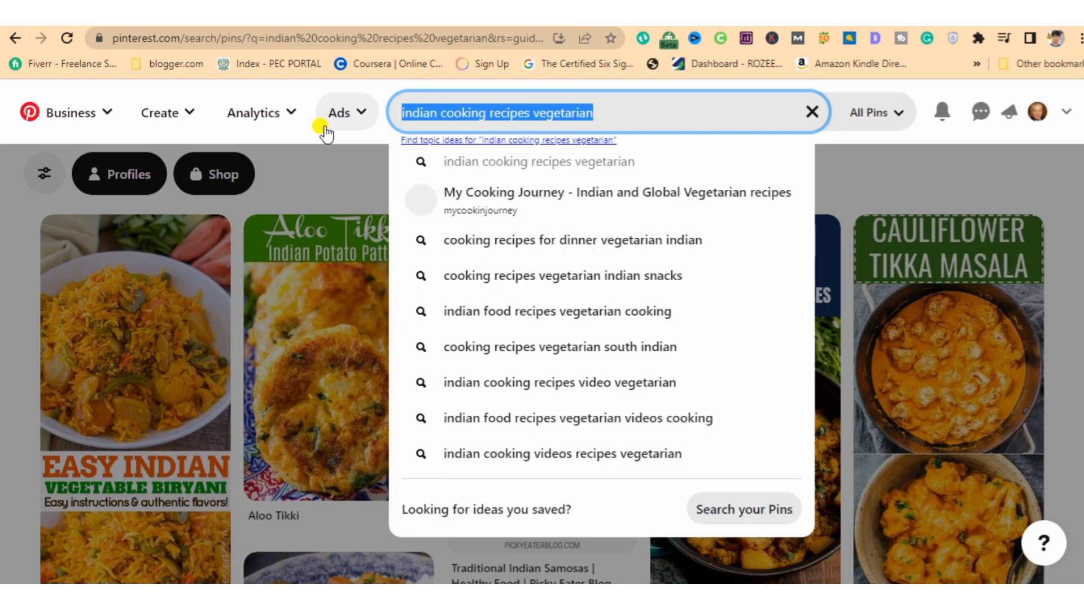
left_click(617, 103)
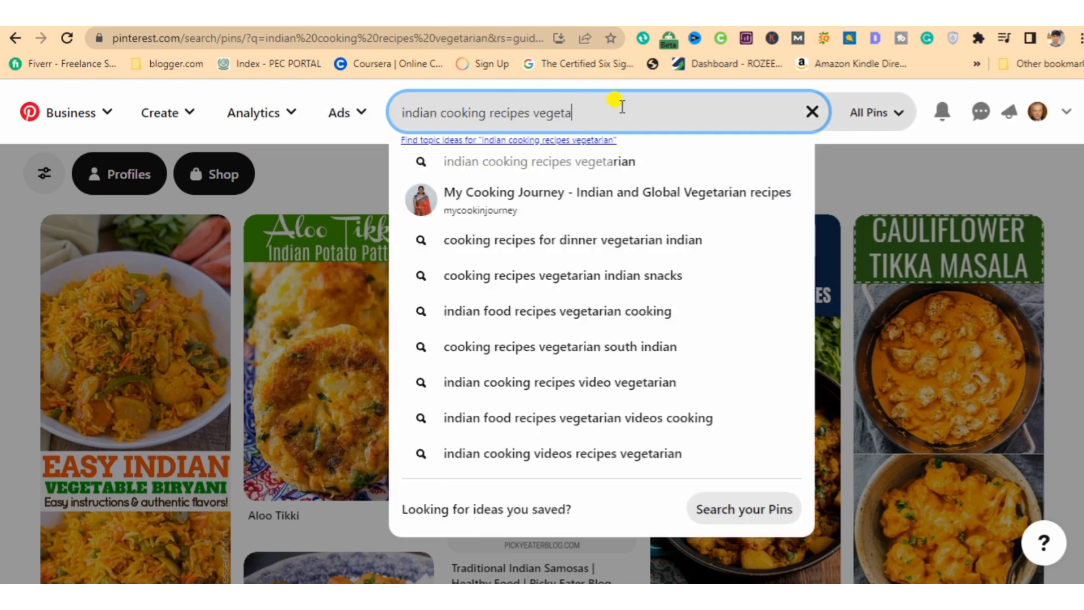
key("BackSpace")
key("BackSpace")
type("heal")
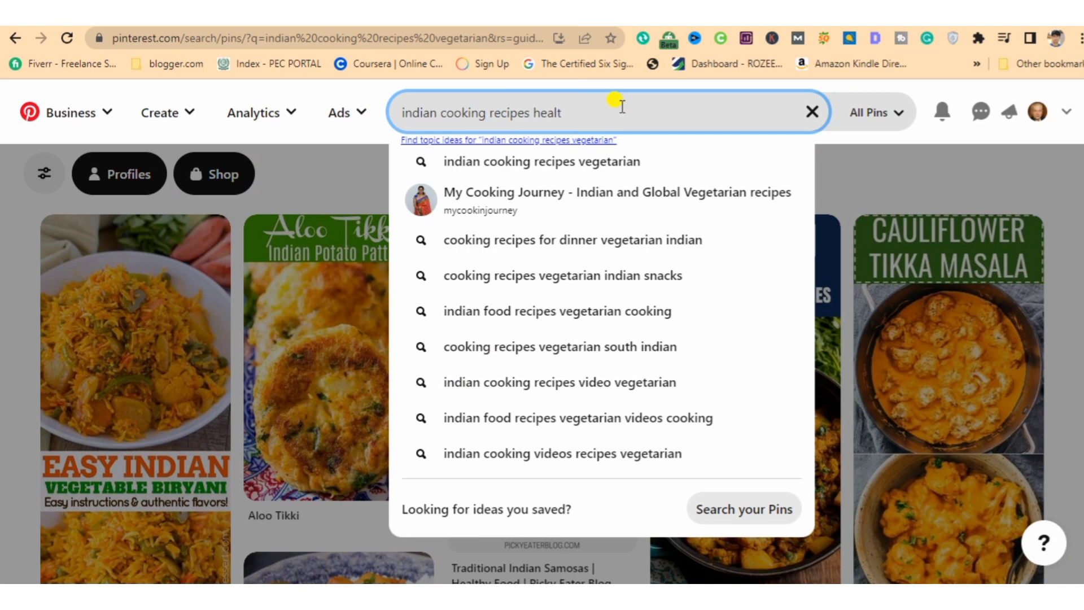
type("thy")
key("Return")
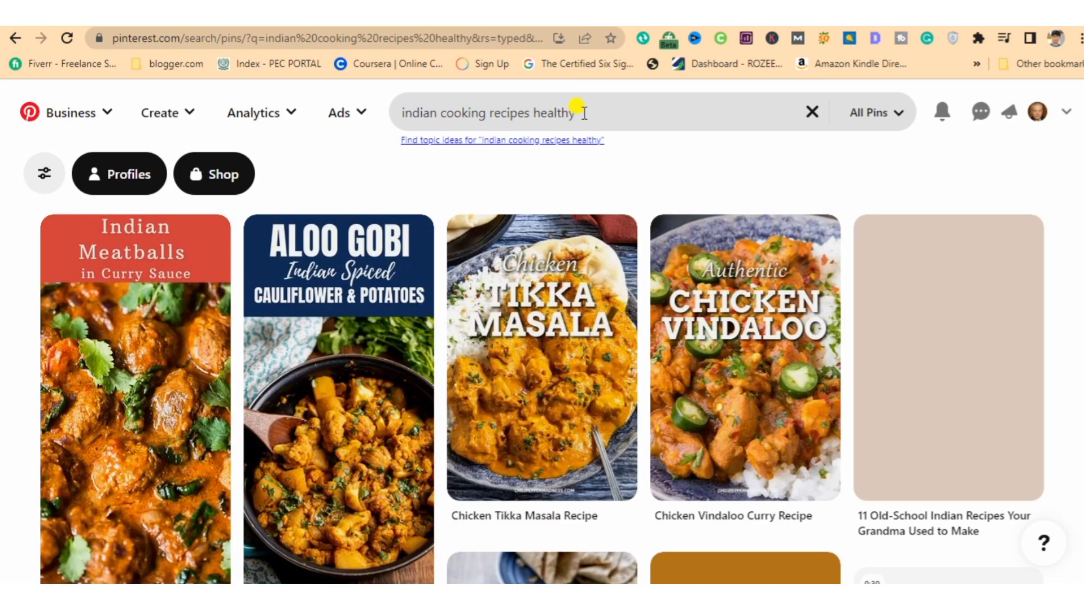
mouse_move(582, 111)
left_mouse_down()
mouse_move(448, 101)
mouse_move(415, 113)
left_mouse_up()
left_click(332, 186)
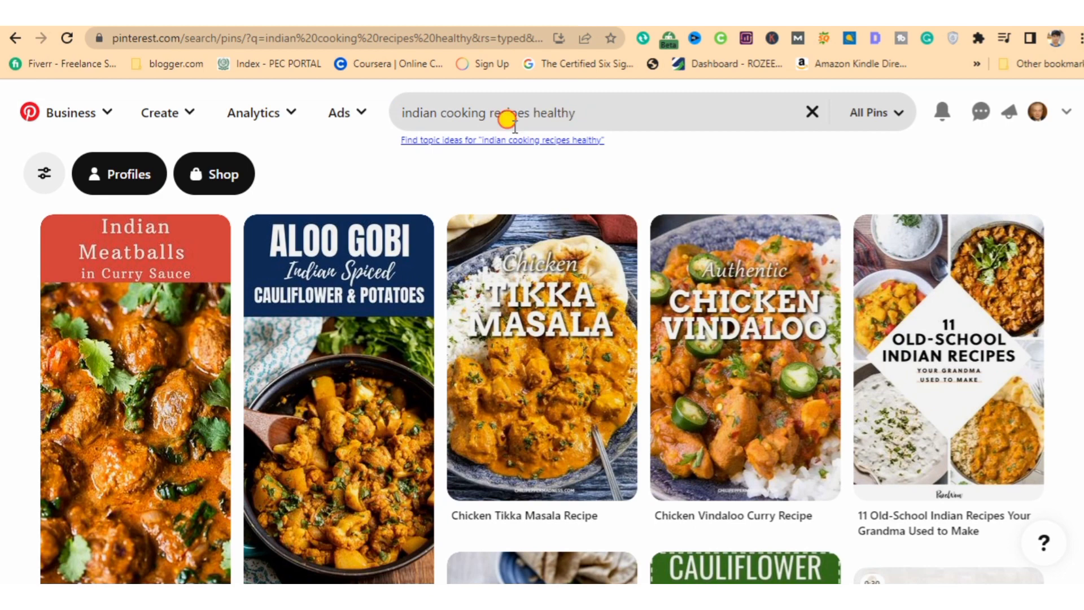
left_click_drag(579, 113, 382, 114)
mouse_move(572, 115)
left_mouse_down()
mouse_move(581, 111)
mouse_move(532, 112)
left_mouse_up()
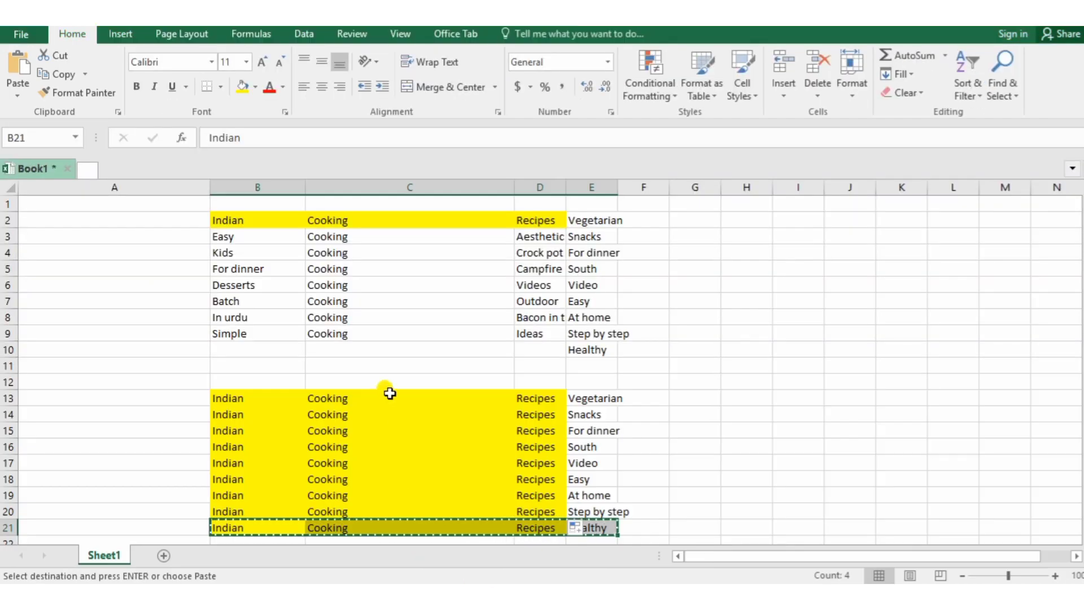
- Copy the Easy Cooking Aesthetic Snacks combination from B3:E3 in Excel and search Pinterest for it
left_click(266, 298)
key("Escape")
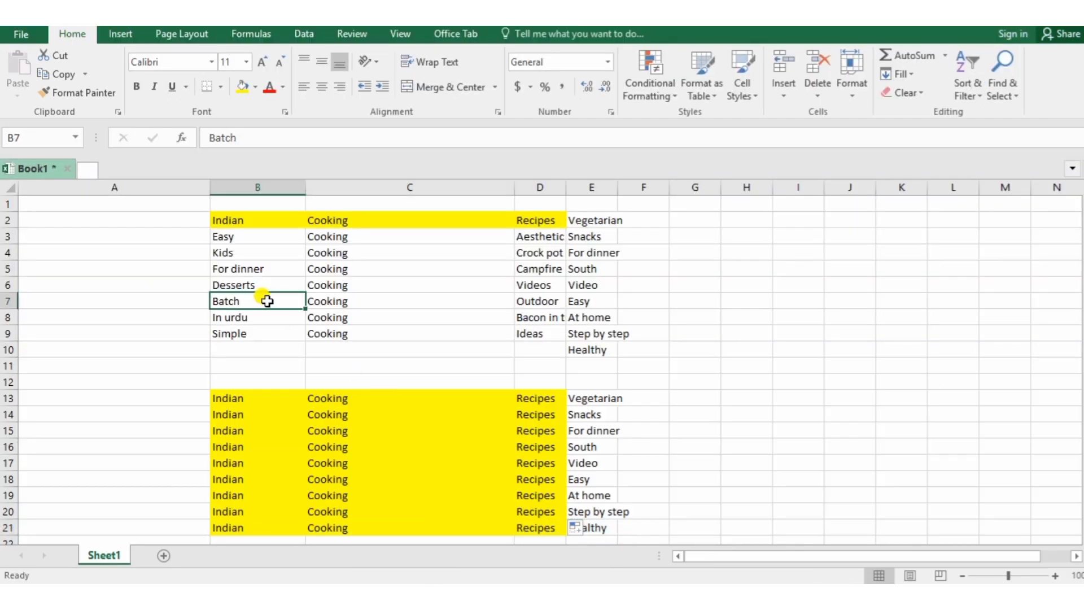
left_click_drag(270, 237, 362, 232)
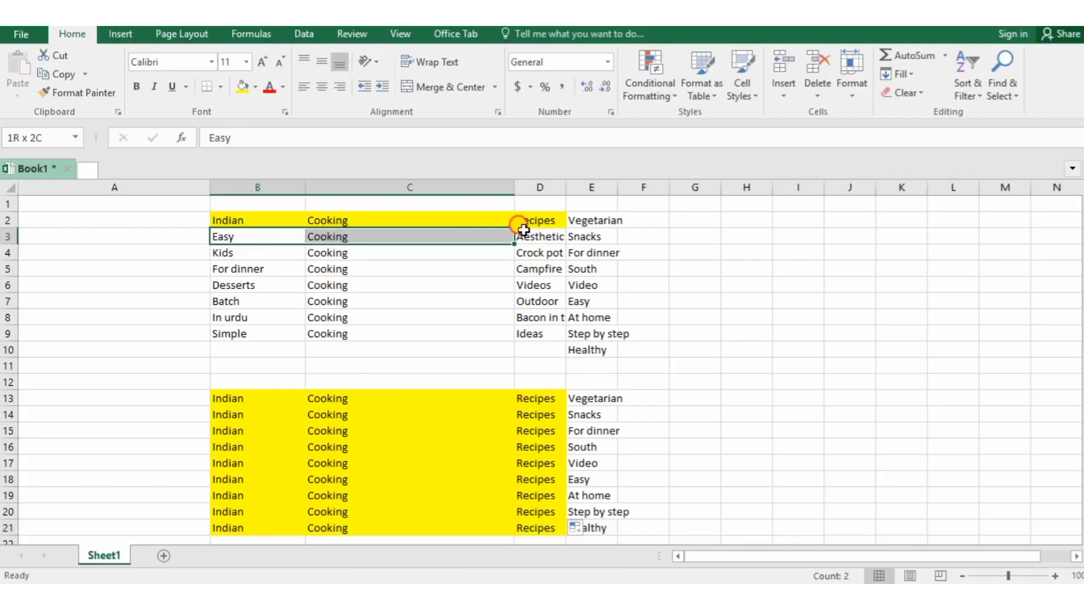
left_click_drag(524, 230, 579, 231)
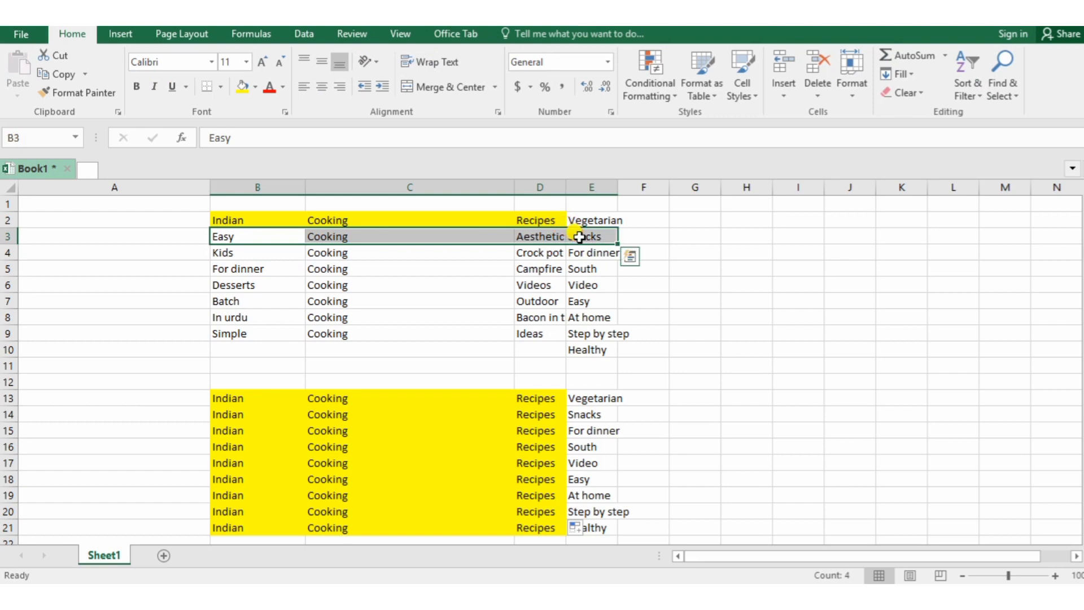
key("ctrl+c")
key("alt+Tab")
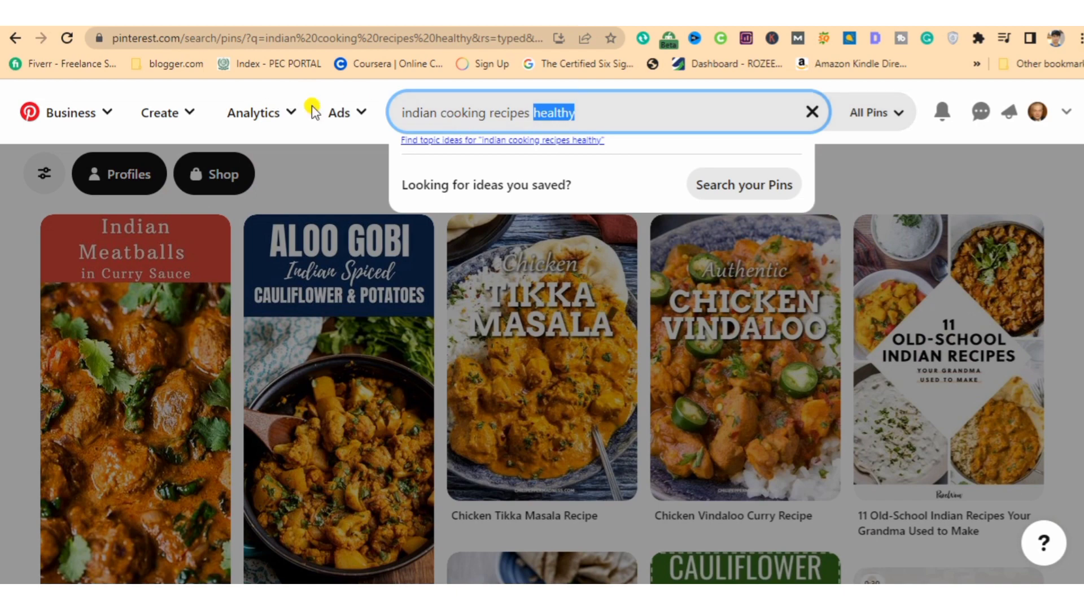
left_click(468, 92)
key("ctrl+a")
key("BackSpace")
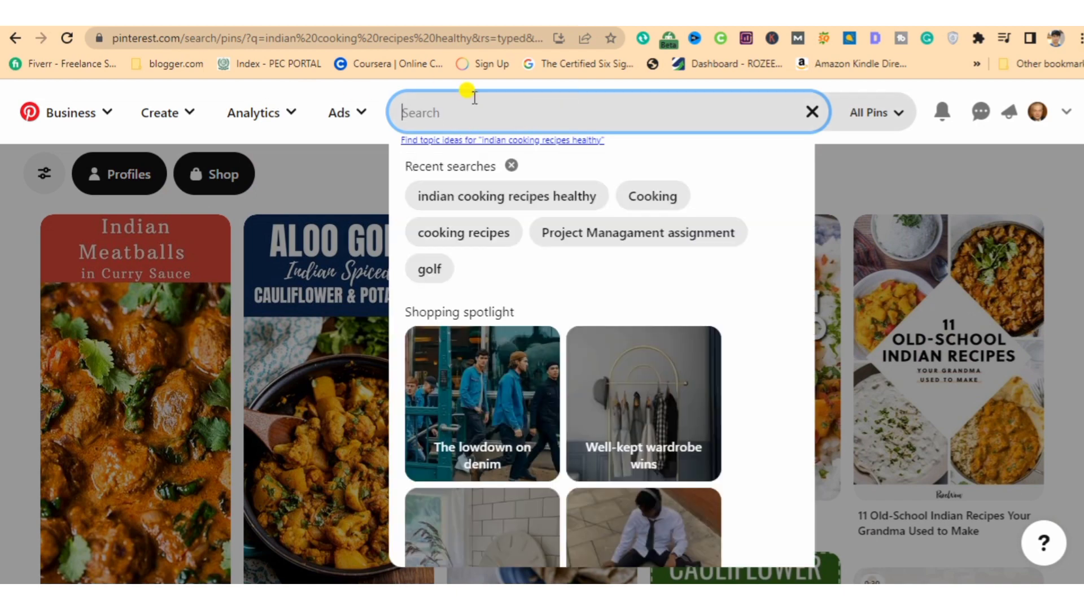
key("ctrl+v")
key("Return")
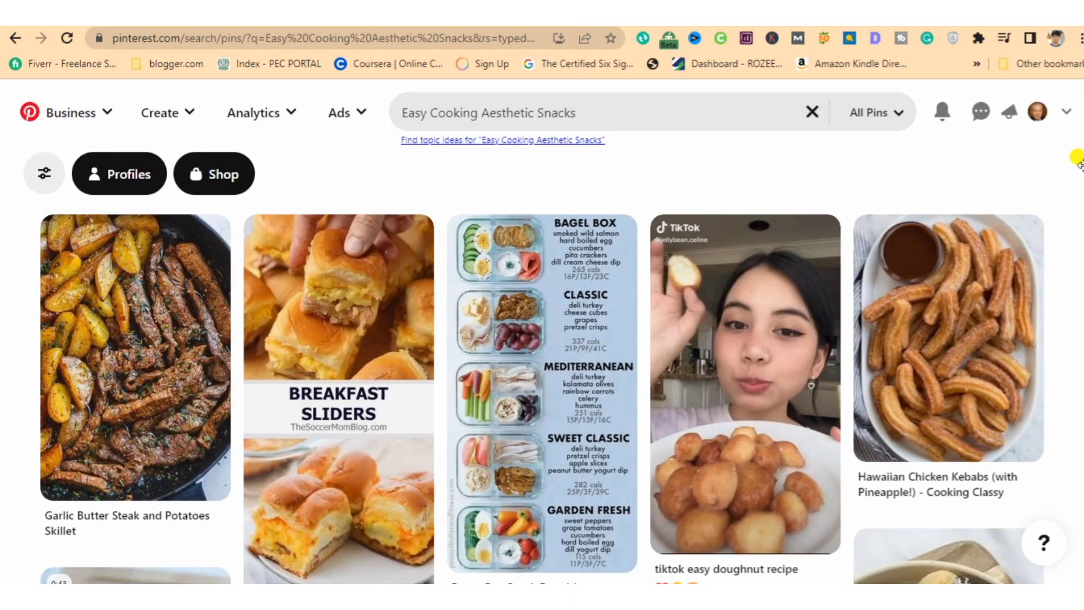
- Browse the Pinterest results for Easy Cooking Aesthetic Snacks and compare the pins with the search phrase
scroll(1077, 161, "down", 4)
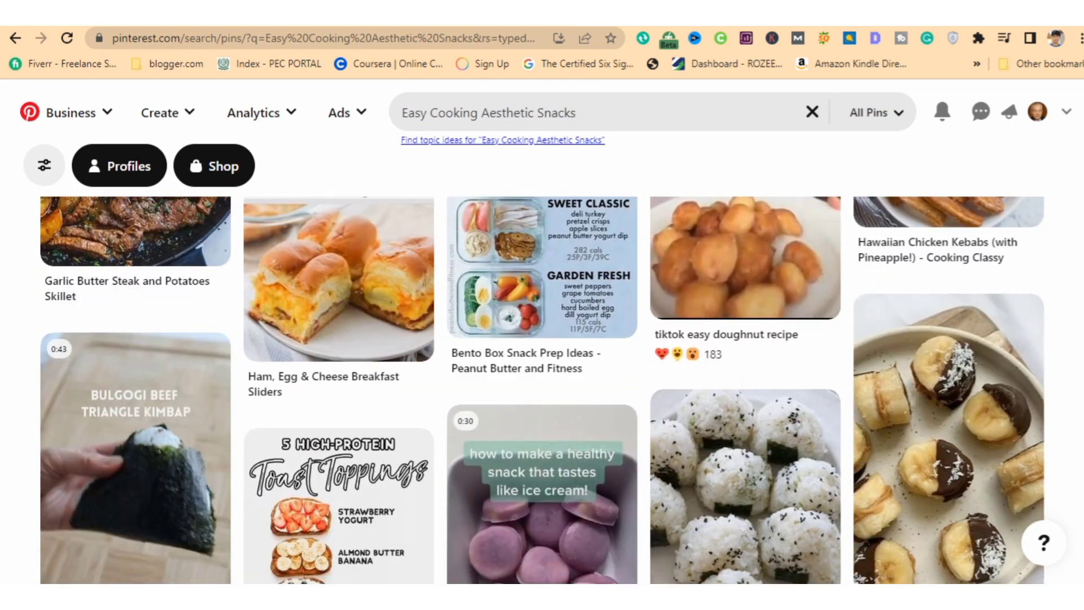
scroll(543, 390, "down", 12)
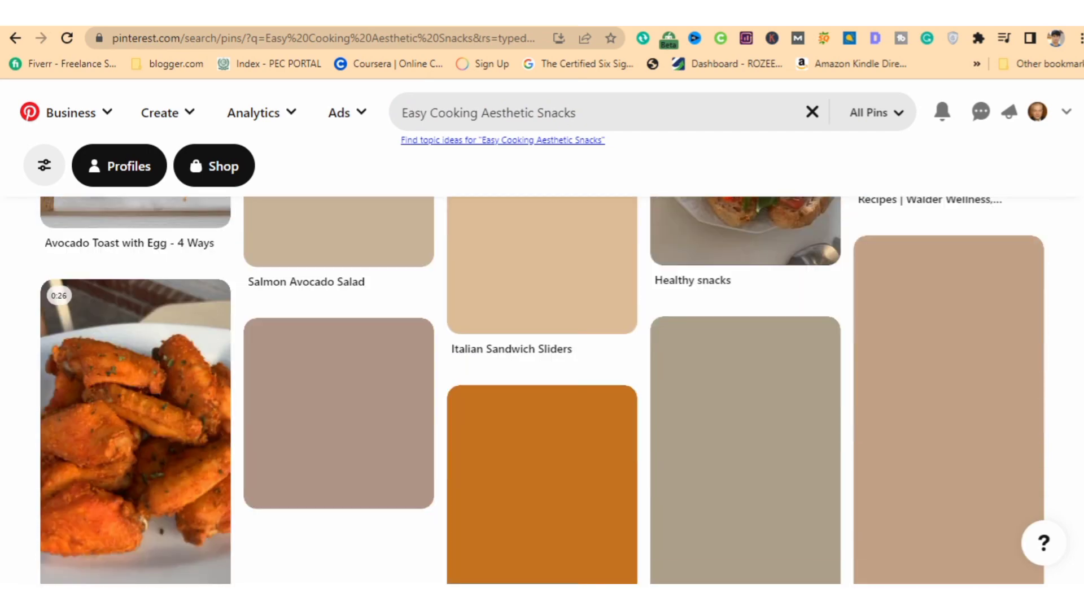
scroll(1060, 240, "down", 15)
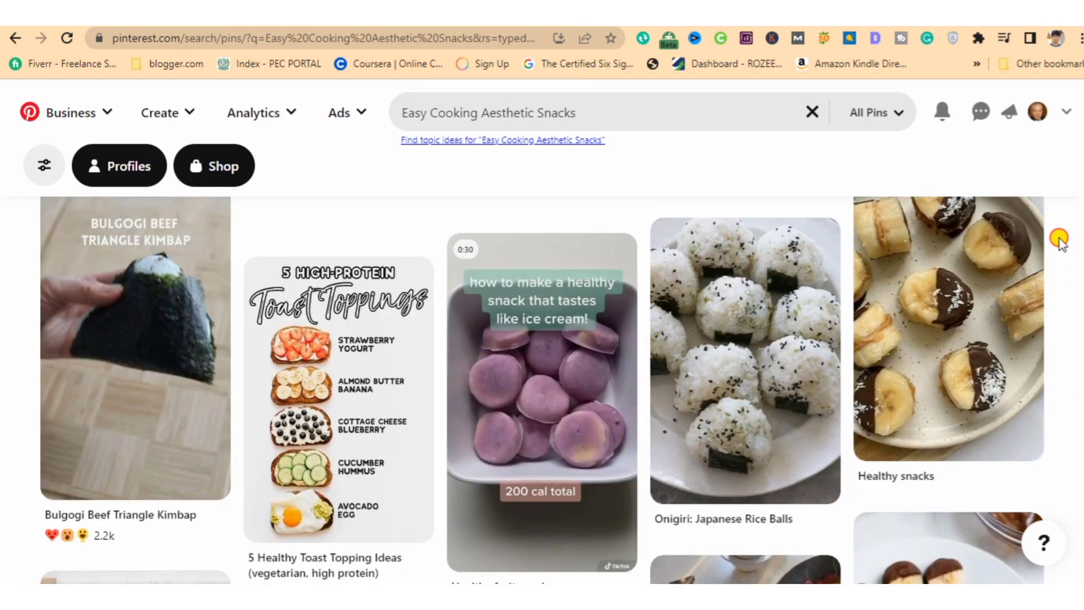
scroll(1060, 239, "up", 7)
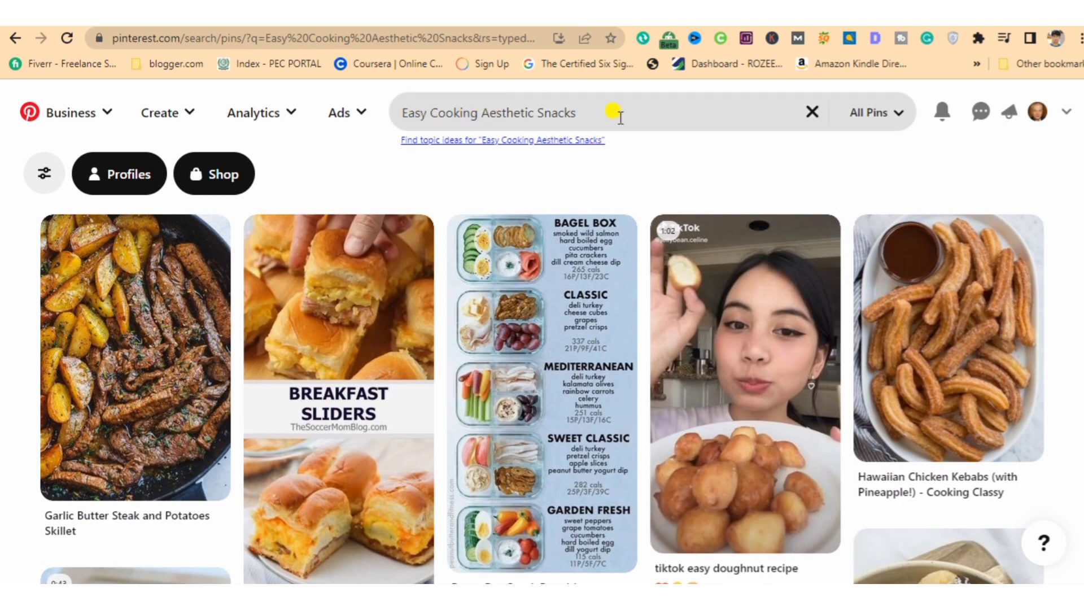
left_click_drag(620, 117, 431, 118)
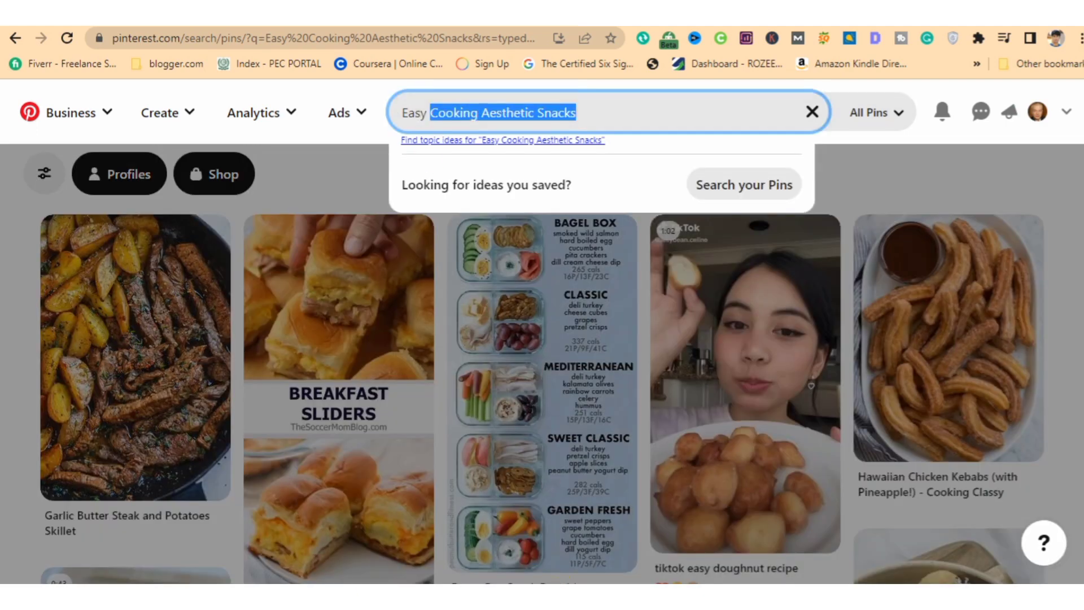
- Switch to Excel and format B13:F21 with red font, yellow fill, and thick outside borders
mouse_move(364, 480)
left_click(452, 497)
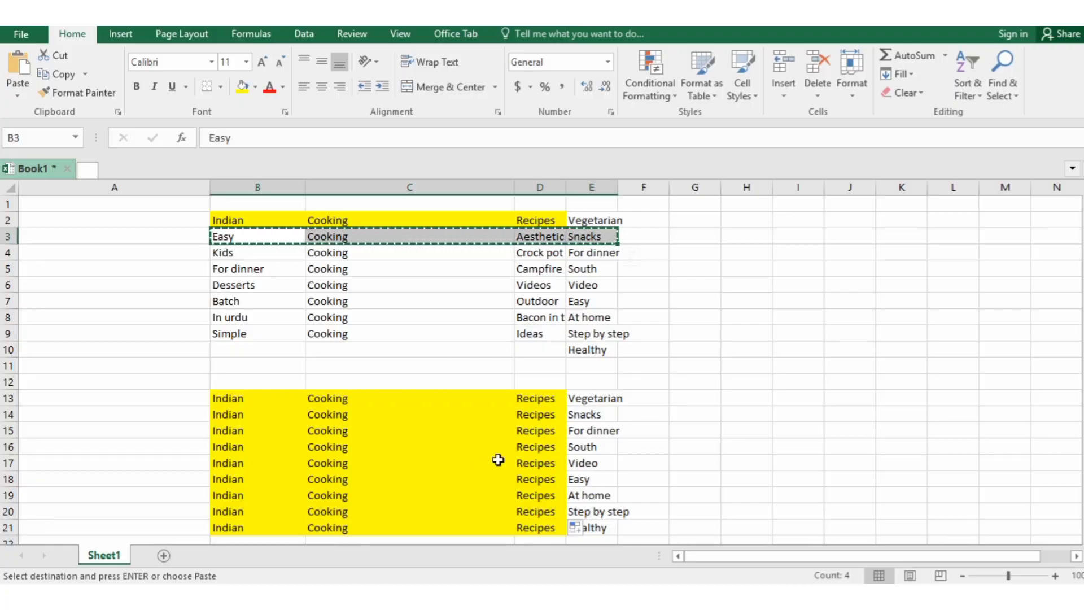
left_click(624, 417)
left_click_drag(273, 397, 642, 528)
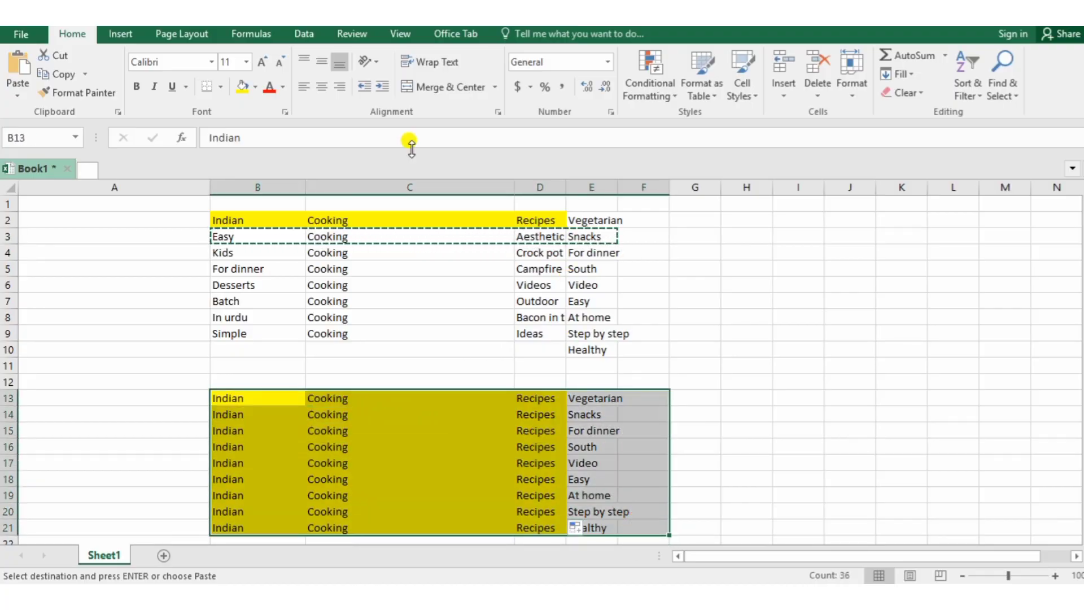
left_click(269, 87)
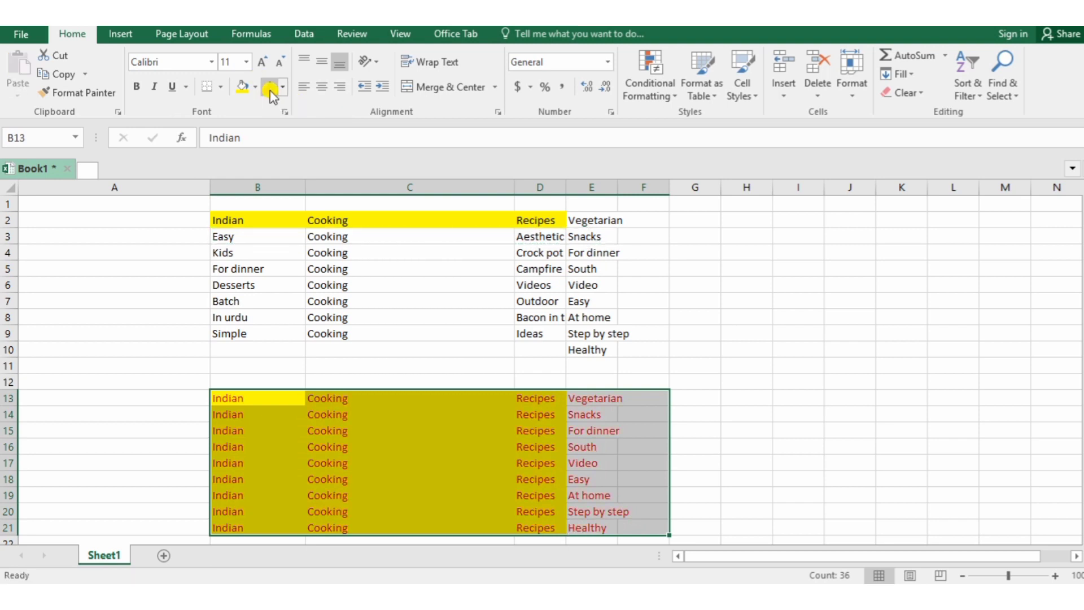
left_click(241, 89)
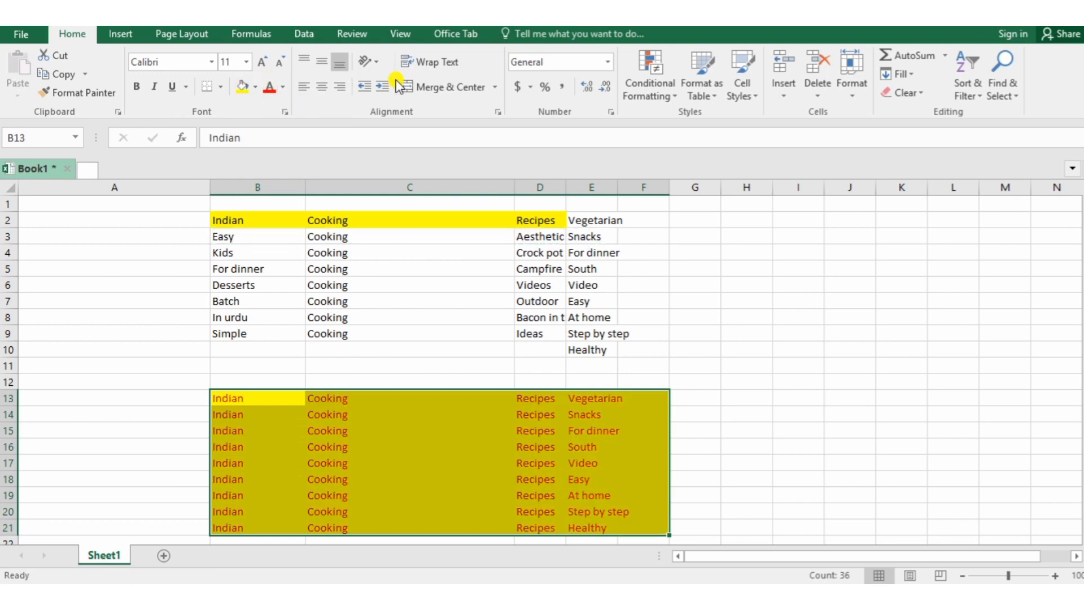
left_click(224, 92)
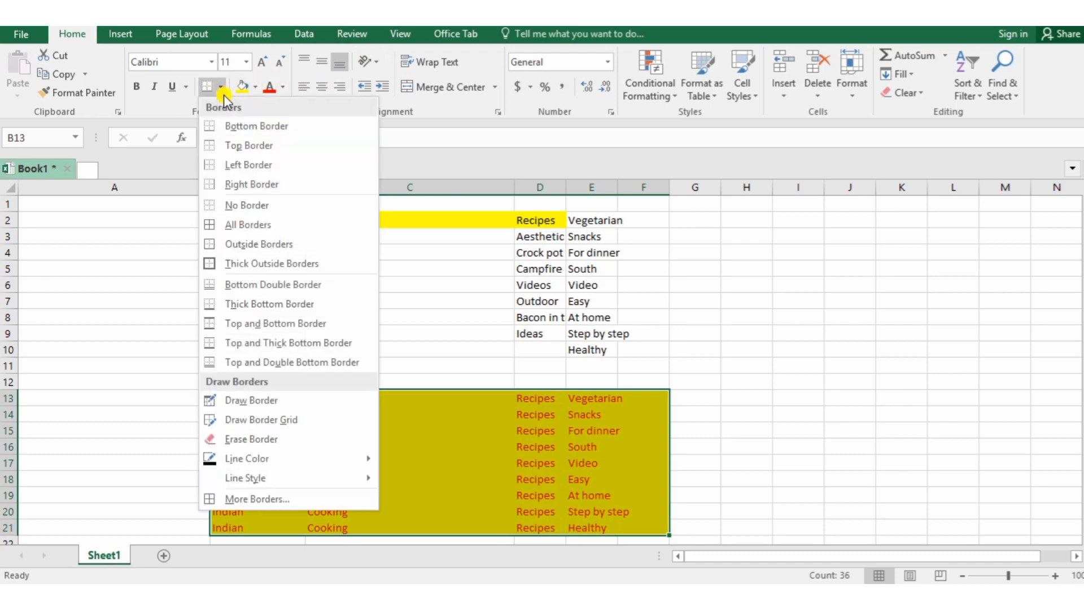
left_click(260, 261)
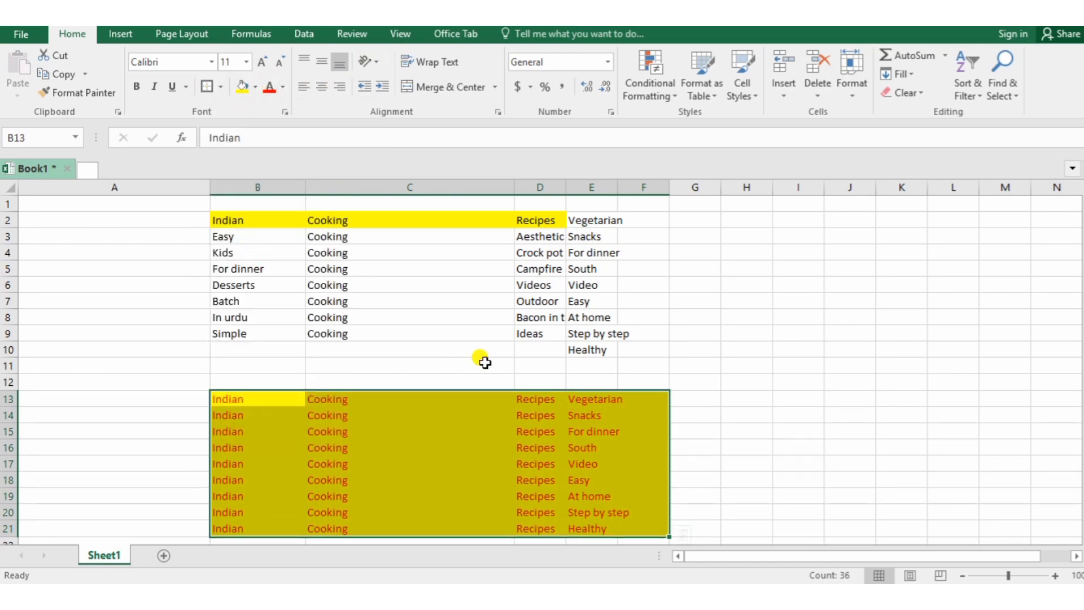
left_click(734, 282)
- Review the keyword combinations in rows 3, 4, 5 and 7 of the upper list
left_click(253, 239)
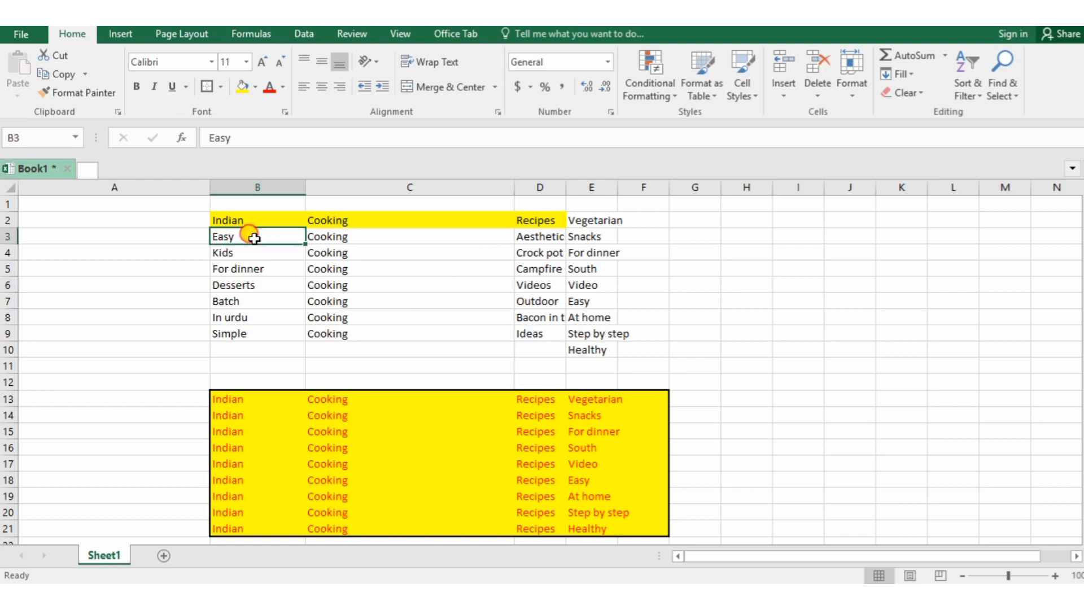
left_click_drag(280, 238, 536, 235)
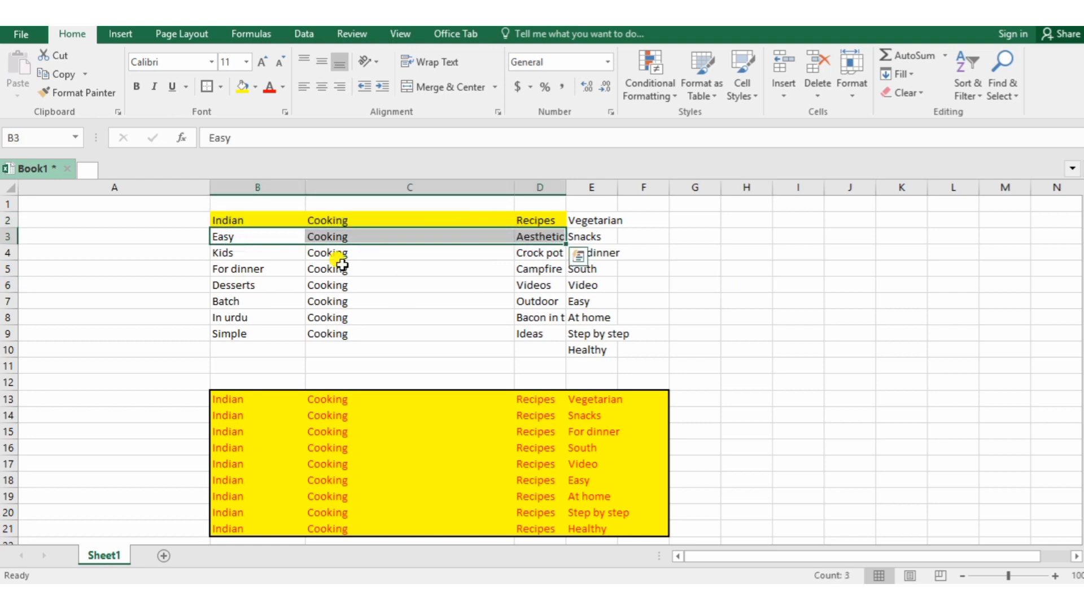
left_click_drag(279, 253, 520, 256)
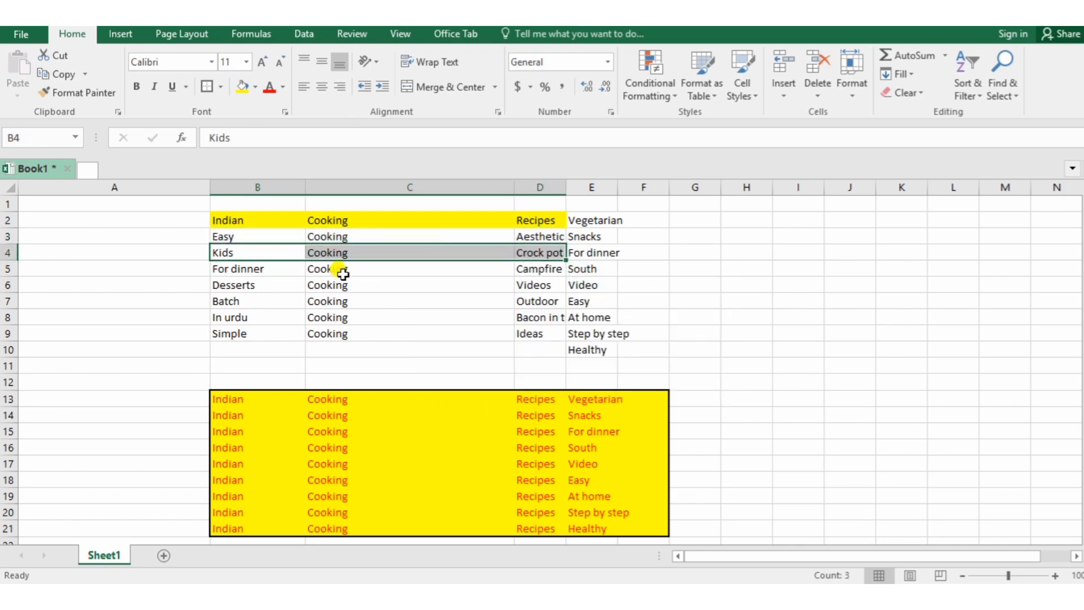
left_click_drag(258, 266, 527, 269)
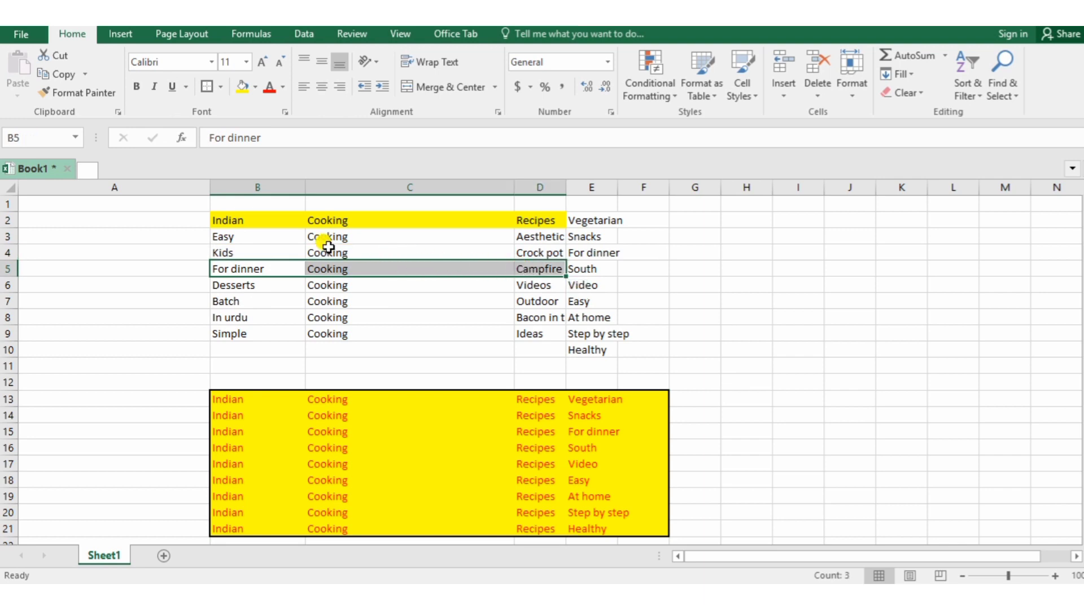
left_click_drag(246, 306, 355, 300)
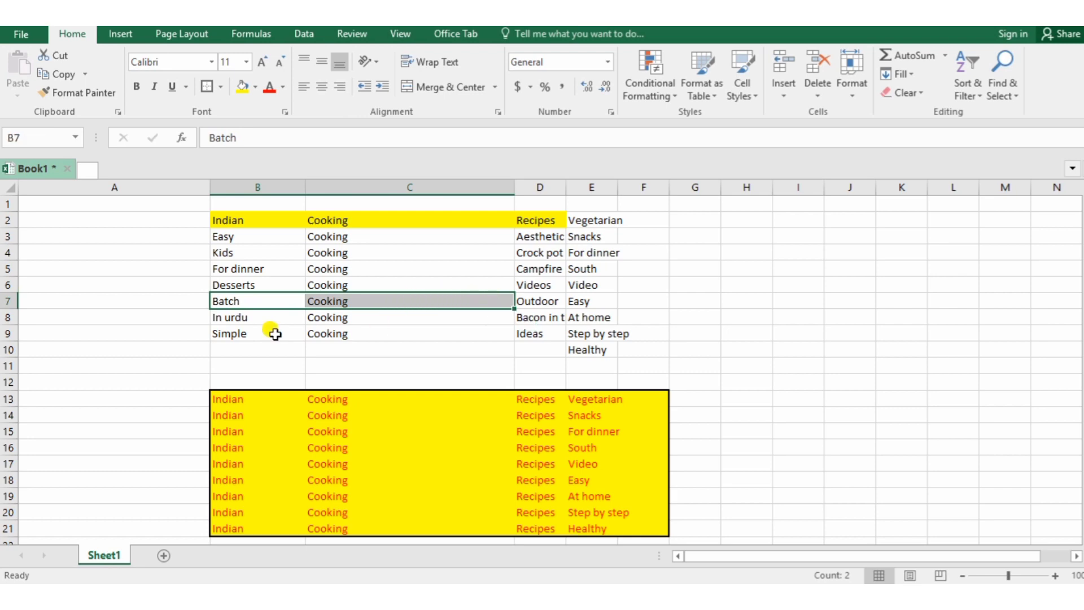
- Copy the Simple Cooking Ideas combination from B9:D9 to row 5, starting at H5
left_click_drag(275, 334, 361, 339)
left_click_drag(483, 335, 518, 333)
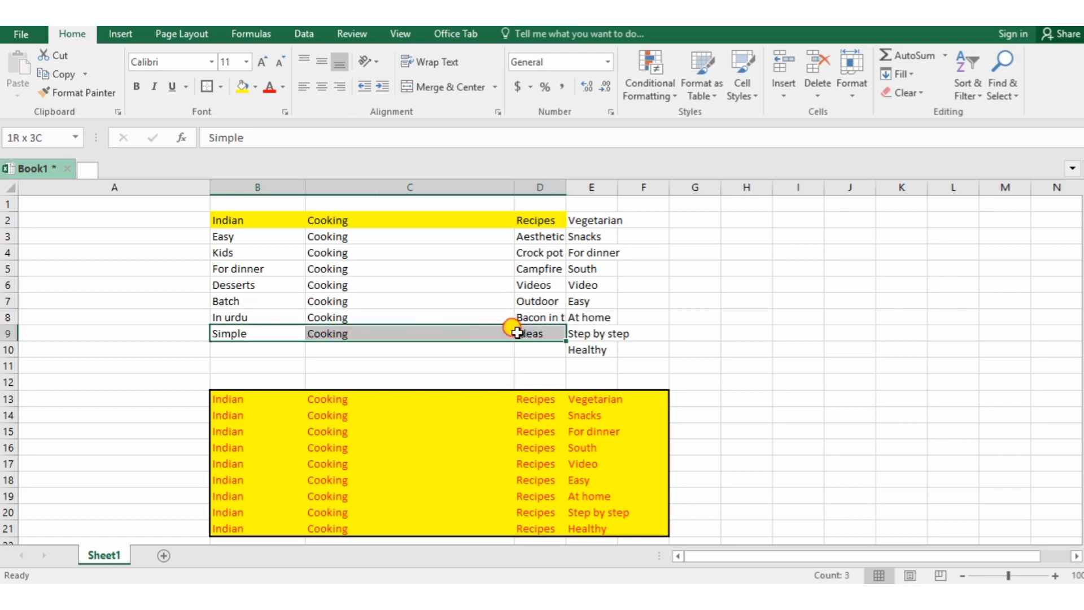
key("ctrl+c")
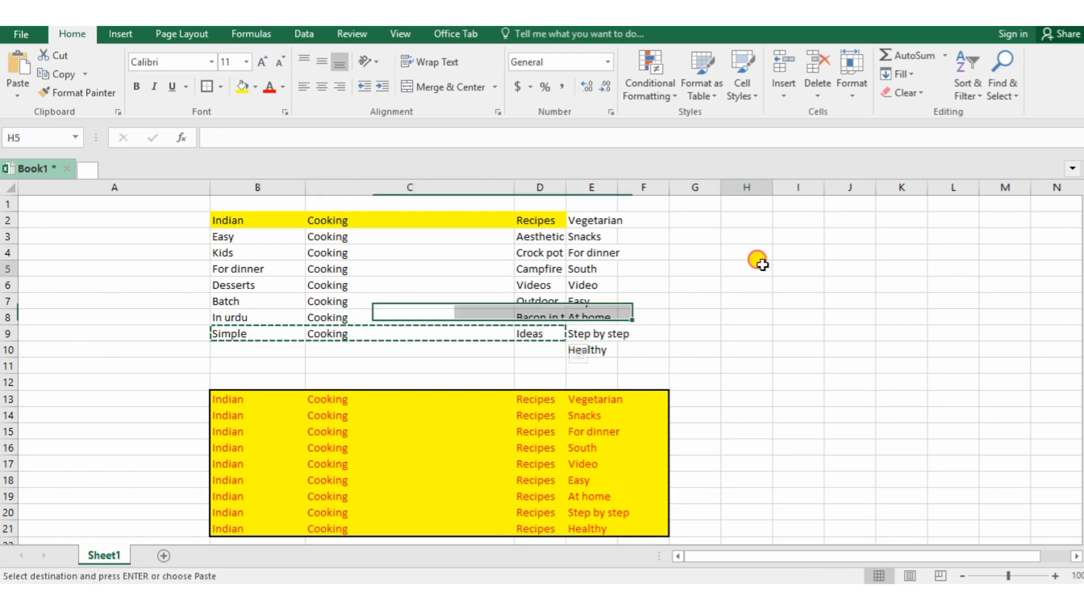
left_click(757, 265)
key("ctrl+v")
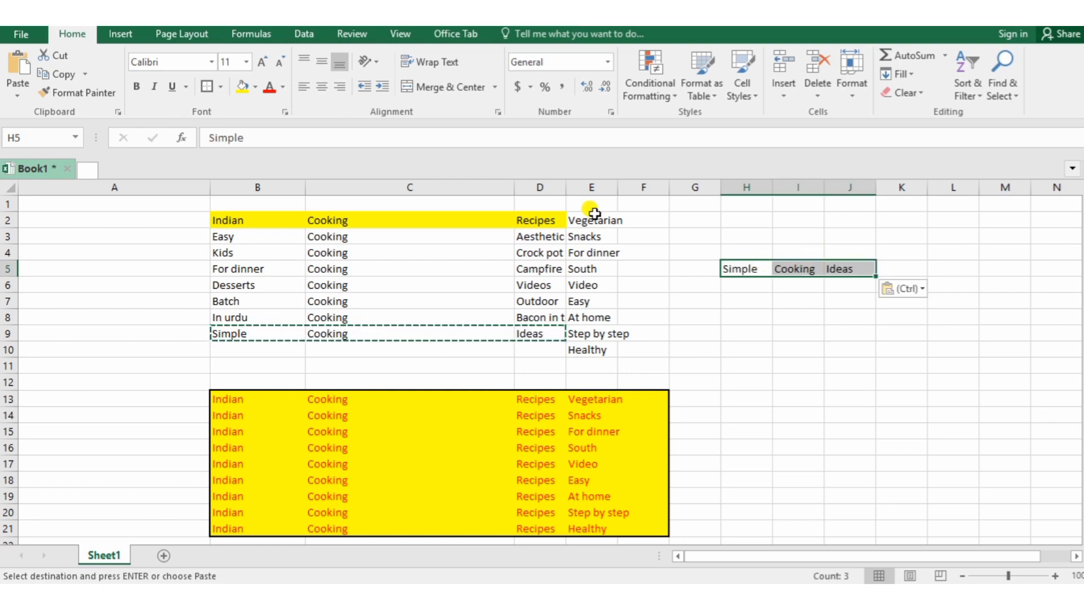
- Copy the keyword list in E2:E10 to column K, starting at K5 beside the Simple Cooking Ideas combination
left_click(595, 226)
left_click_drag(594, 226, 605, 348)
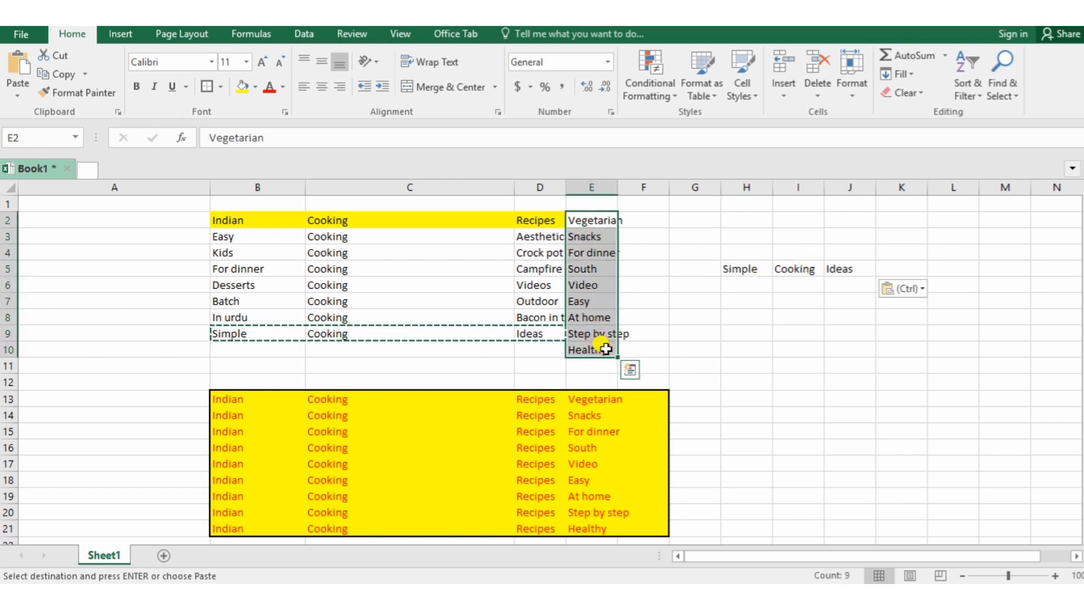
key("ctrl+c")
left_click(896, 267)
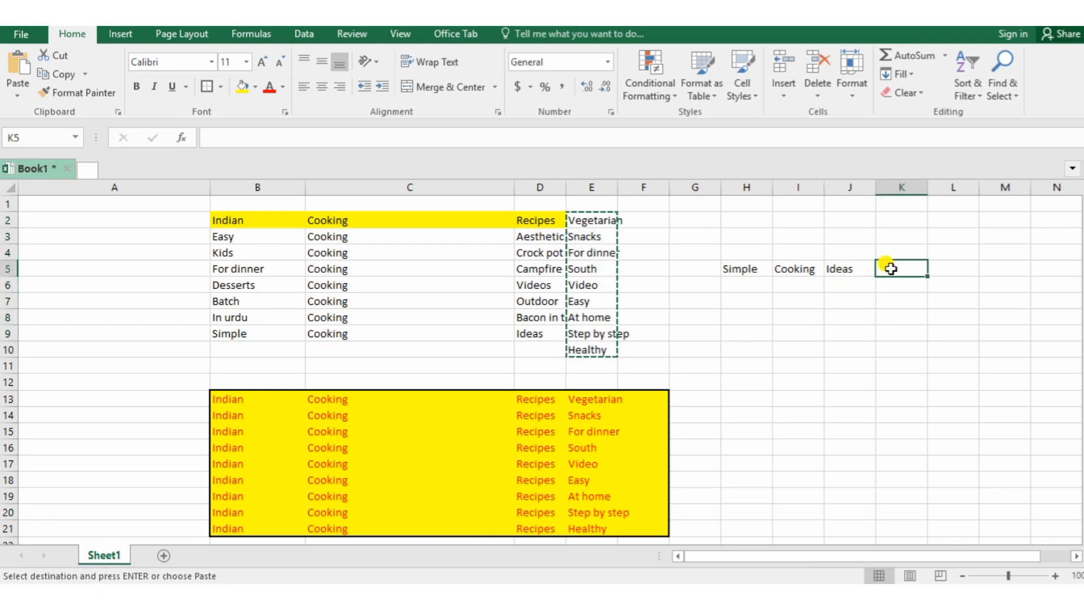
key("ctrl+v")
- Fill the Simple Cooking Ideas combination from H5:J5 down to row 13, alongside every keyword in column K
left_click(727, 268)
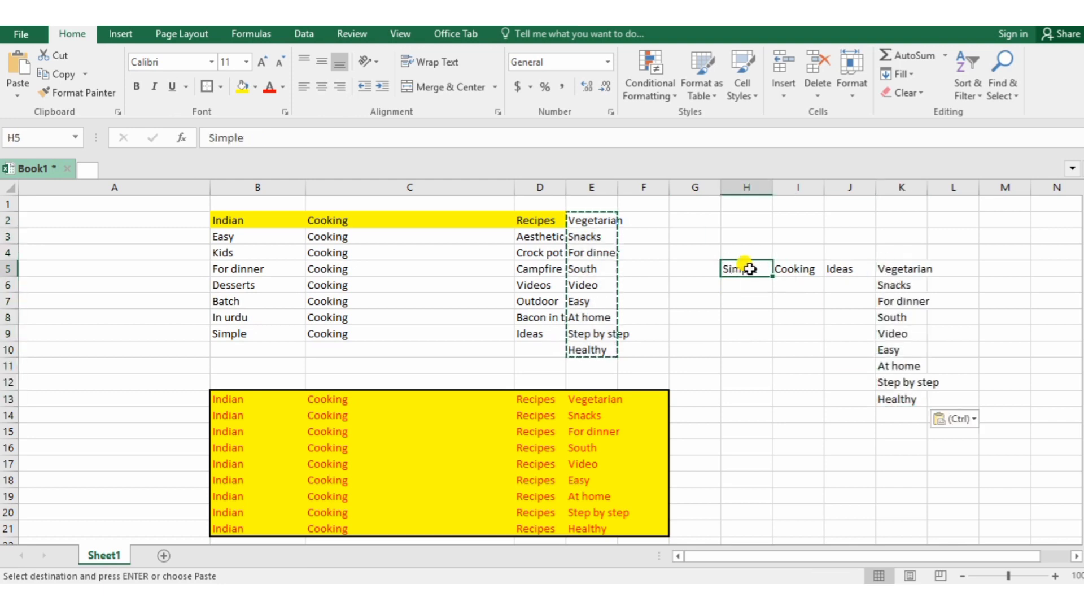
left_click_drag(770, 272, 846, 273)
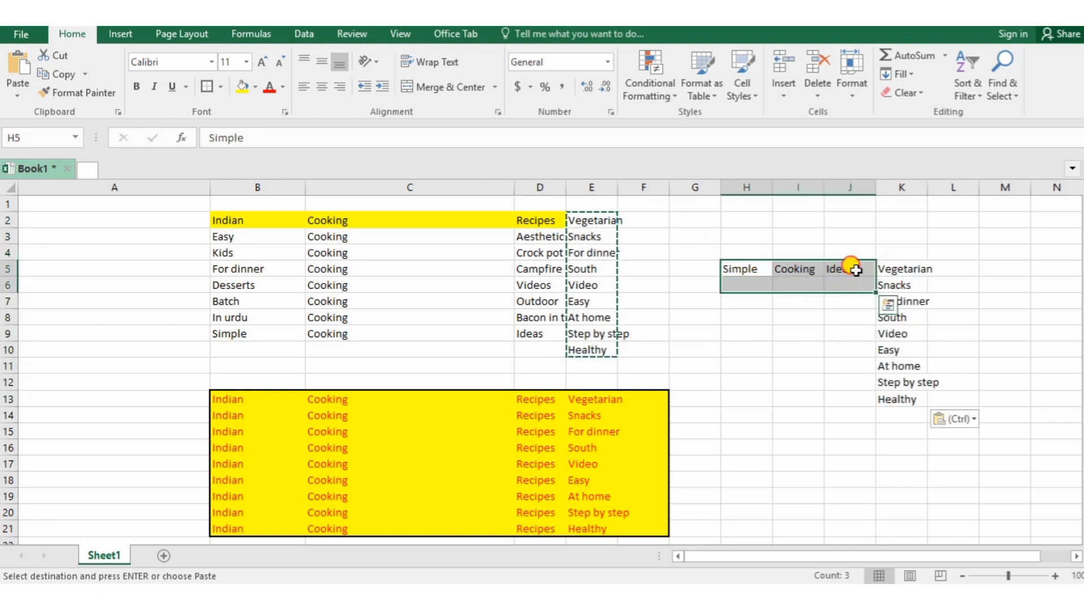
left_click(860, 271)
left_click_drag(731, 269, 870, 401)
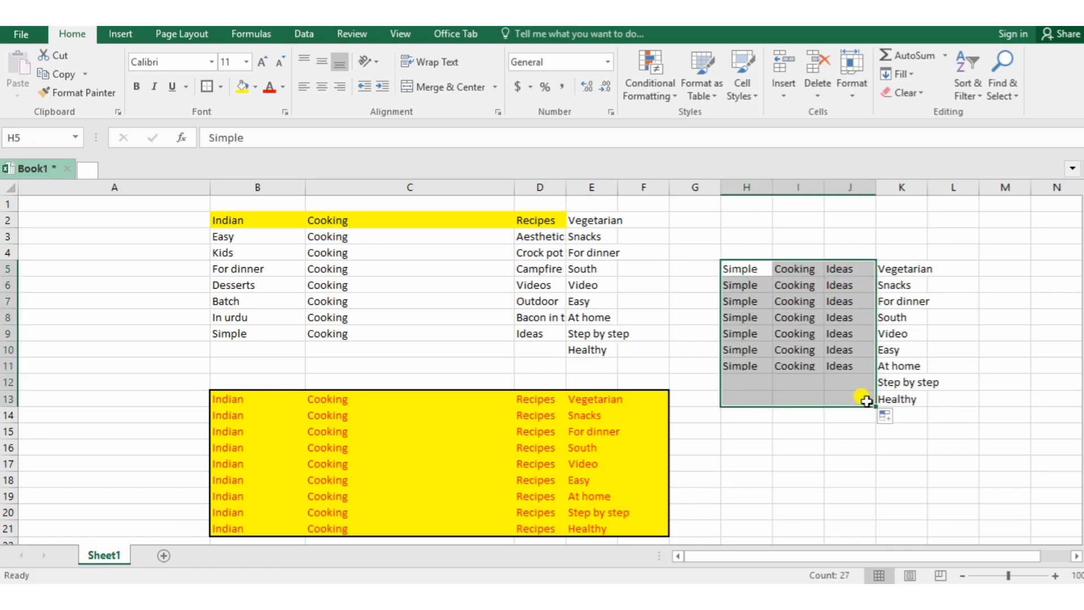
left_click(747, 446)
- Copy the Simple Cooking Ideas Easy combination from H10:K10 instead of the Healthy combination in H13:K13
left_click_drag(750, 397, 898, 398)
key("ctrl+c")
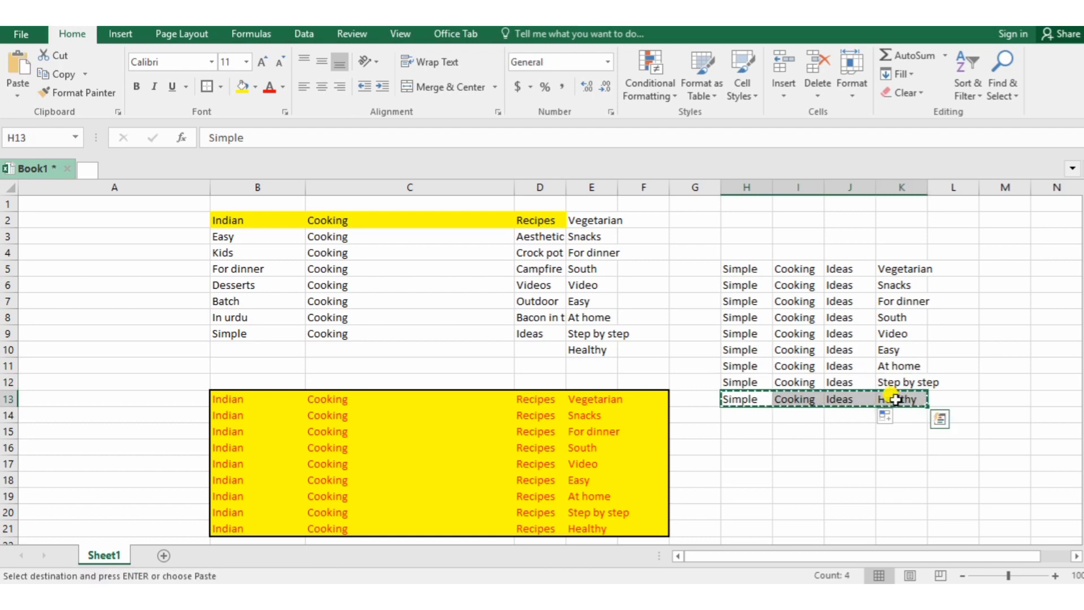
left_click_drag(743, 349, 883, 356)
key("ctrl+c")
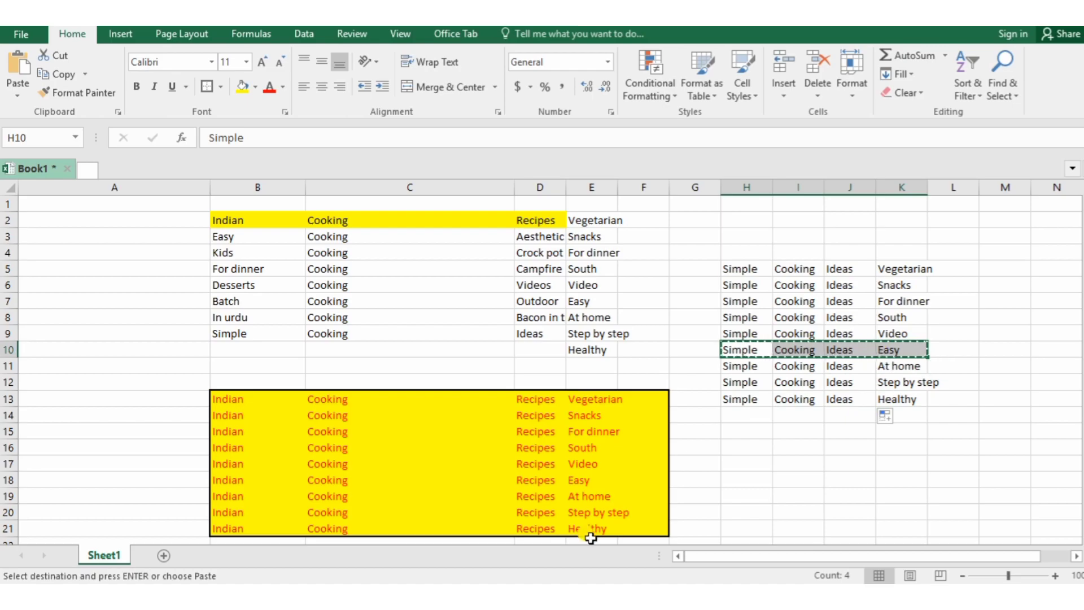
- Switch to Pinterest in the browser and search for Simple Cooking Ideas Easy in place of the previous search phrase
left_click(534, 597)
left_click_drag(596, 113, 431, 113)
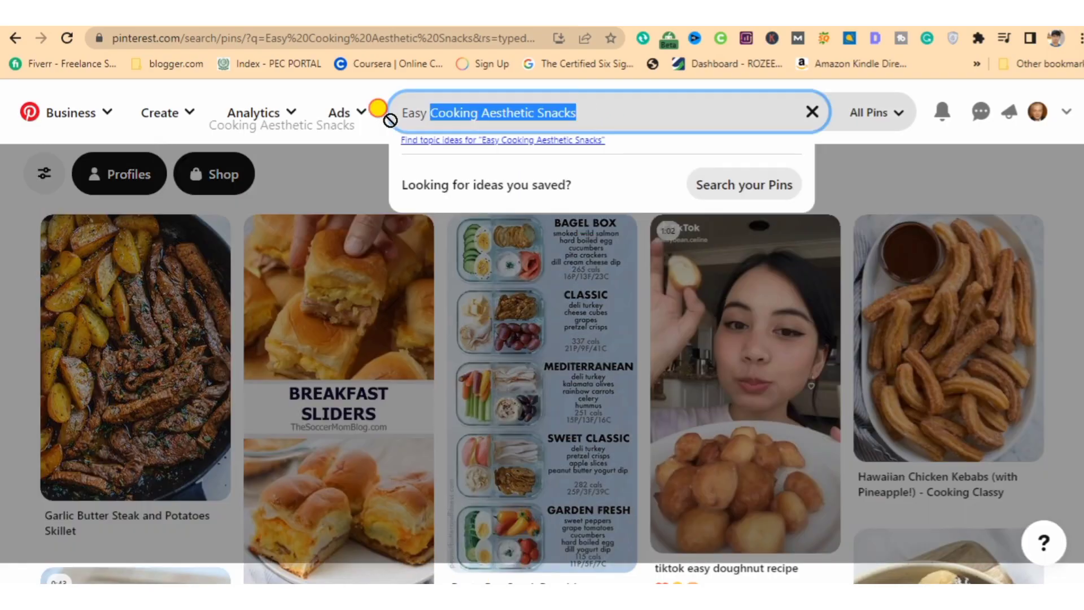
key("BackSpace")
key("BackSpace")
key("BackSpace")
key("BackSpace")
key("BackSpace")
key("BackSpace")
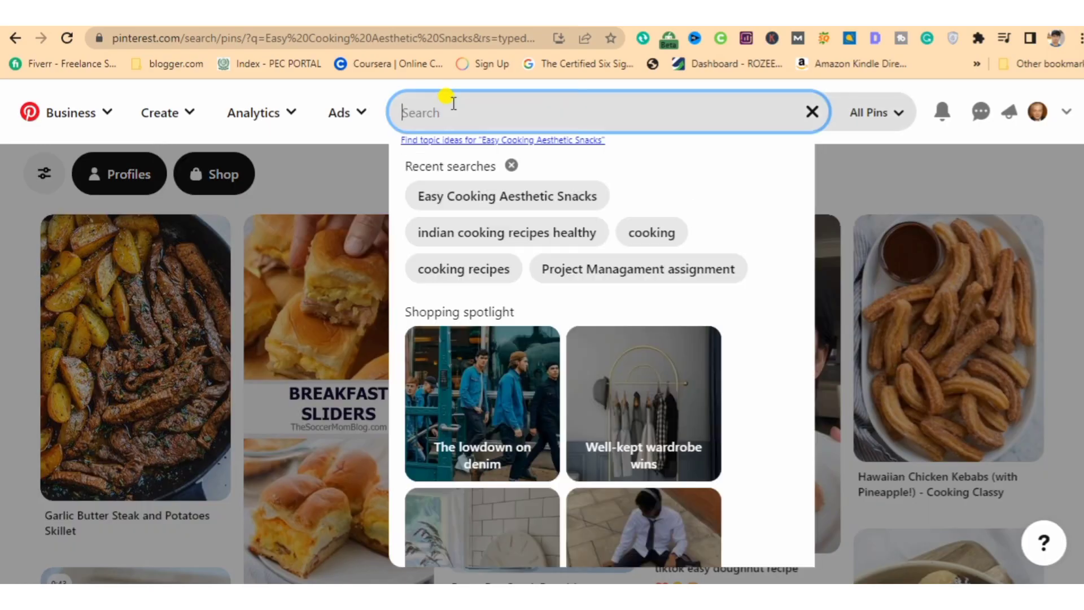
key("ctrl+v")
key("Return")
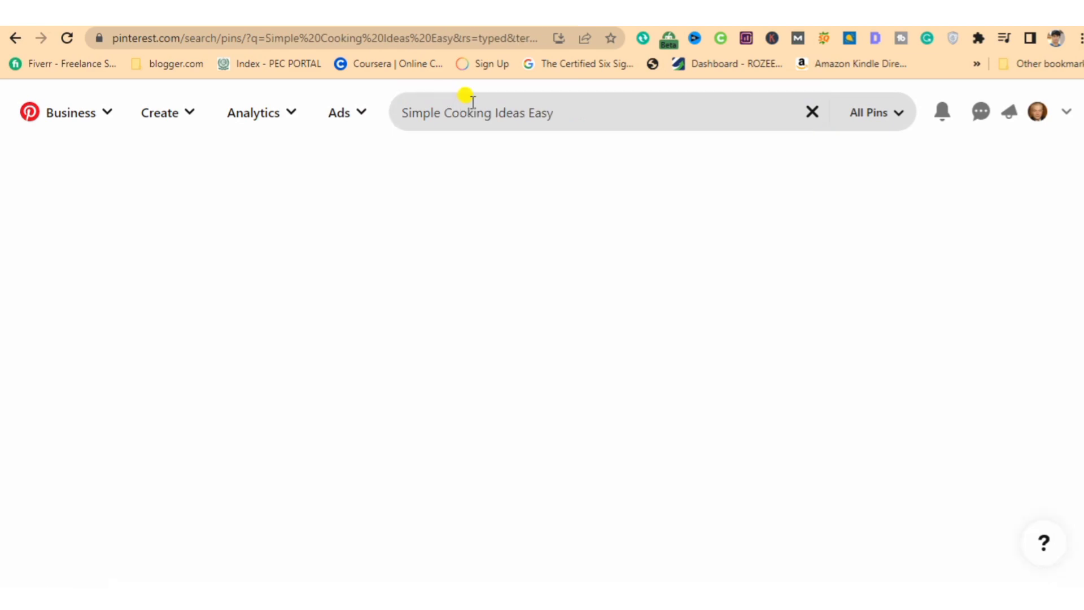